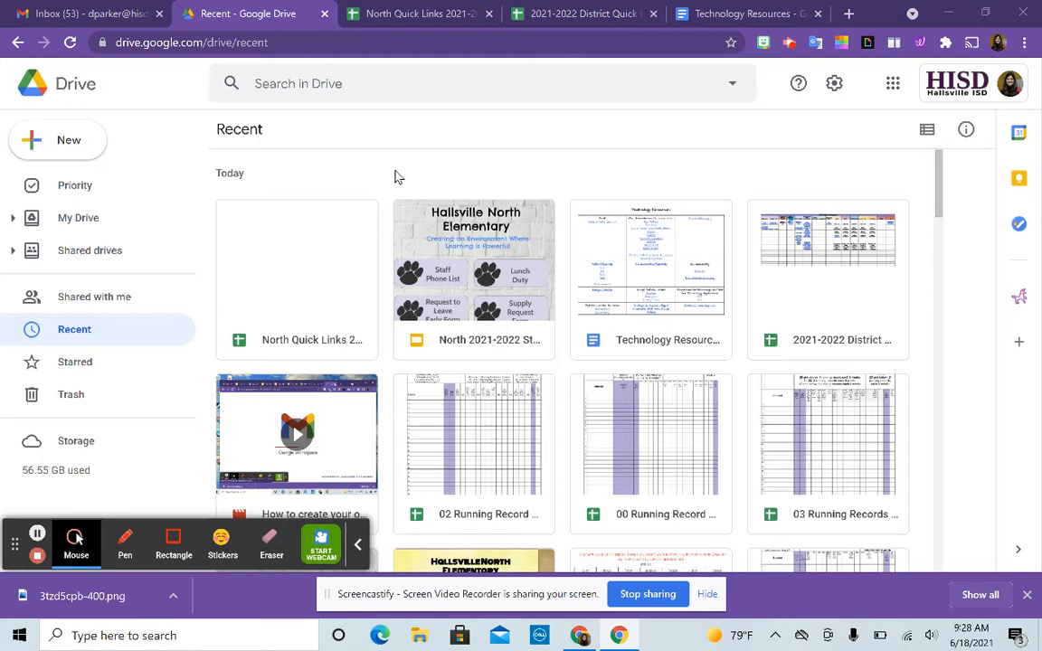
- Create a new blank Google Form from Drive's New menu
left_click(79, 142)
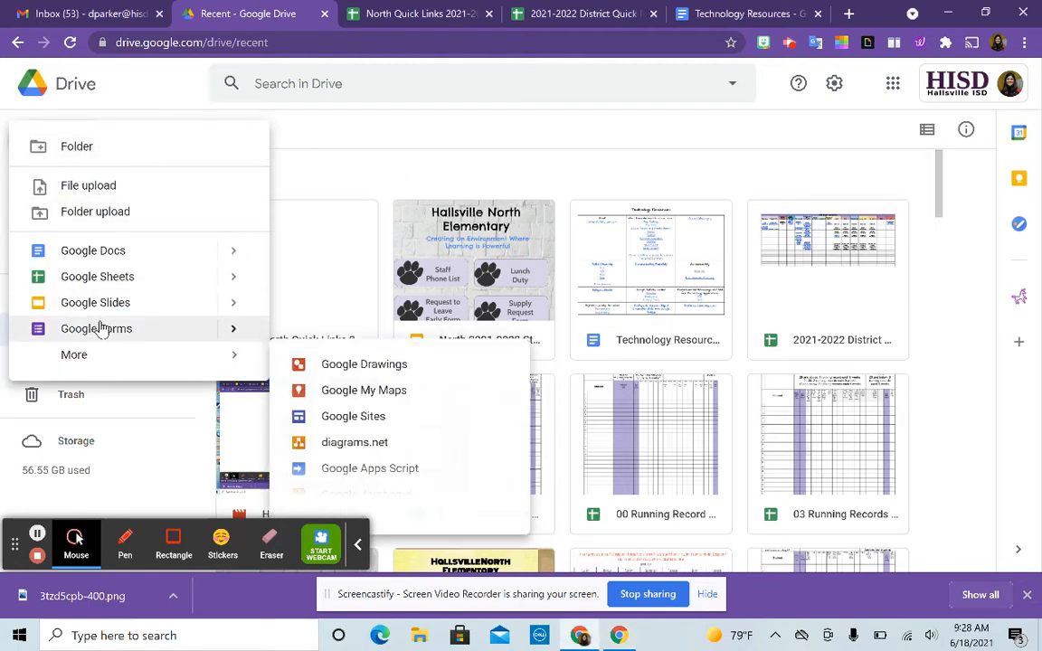
left_click(100, 328)
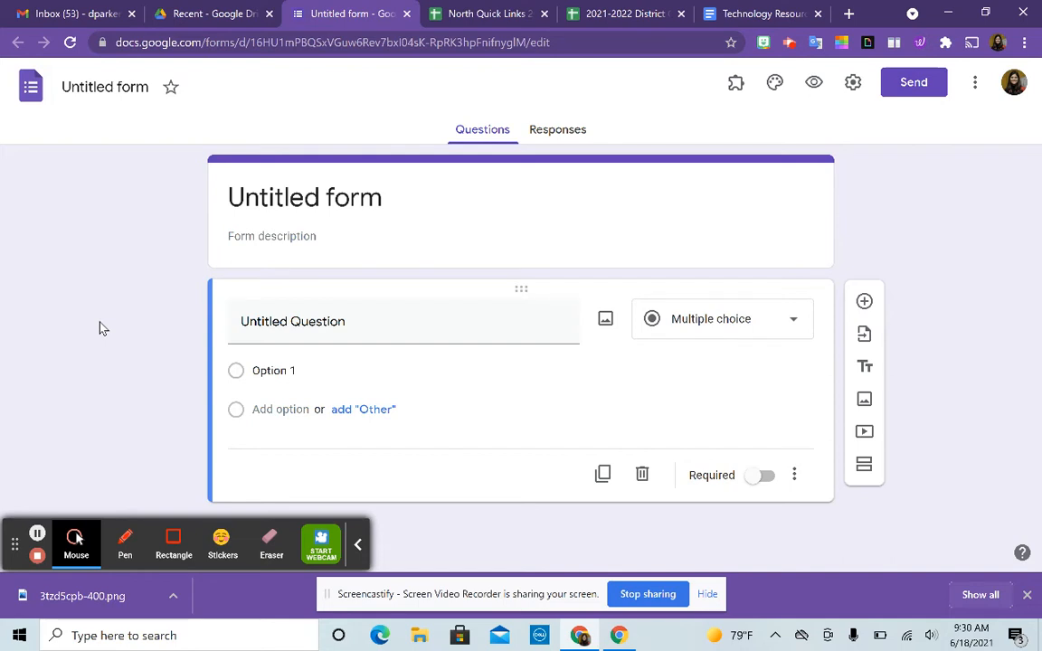
- Title the form 'Supply Request Form'
left_click(304, 198)
type("Sup")
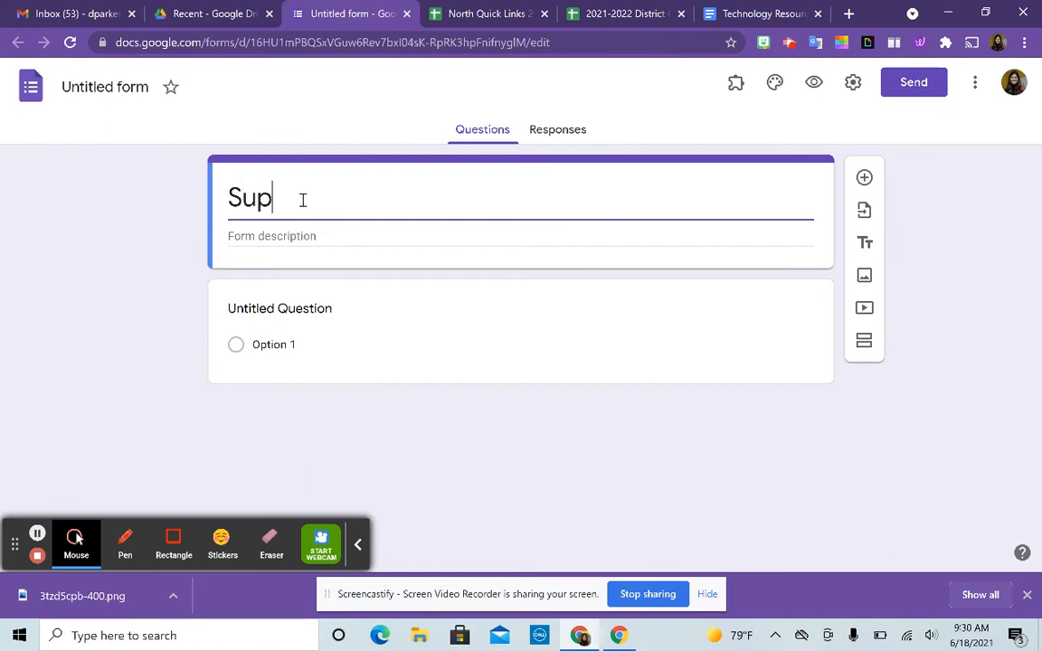
type("ply Rest")
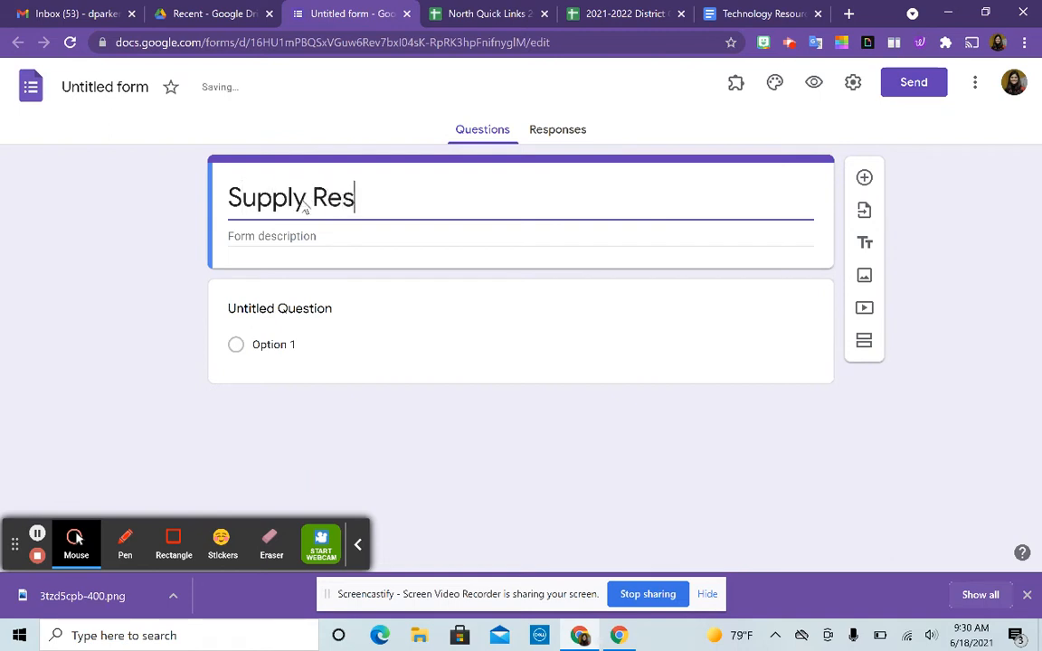
key("BackSpace")
key("BackSpace")
type("quest")
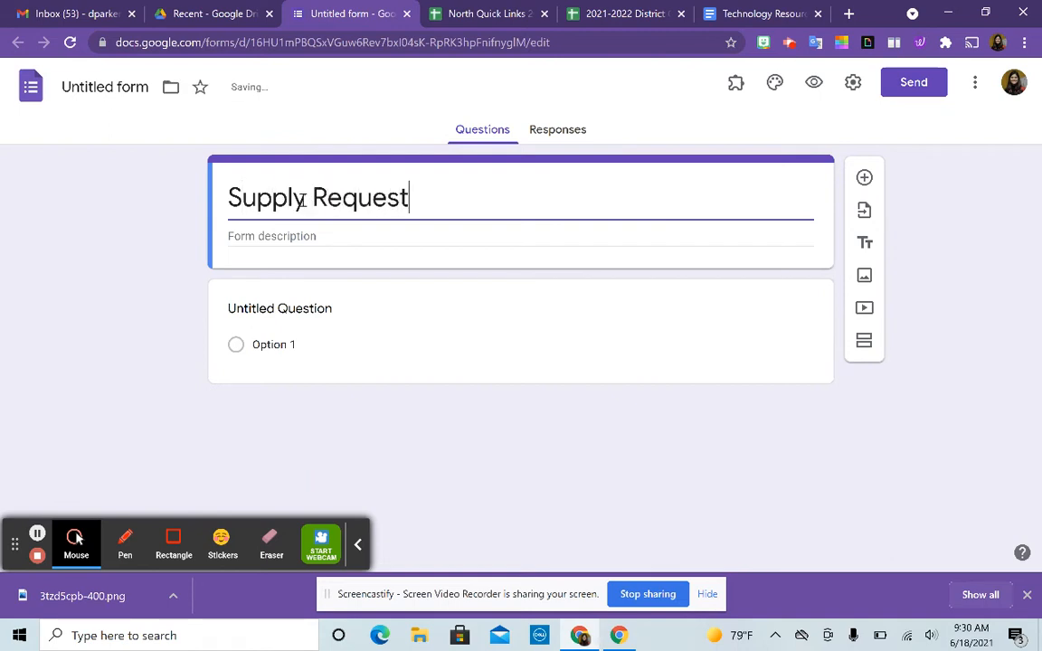
type(" Form")
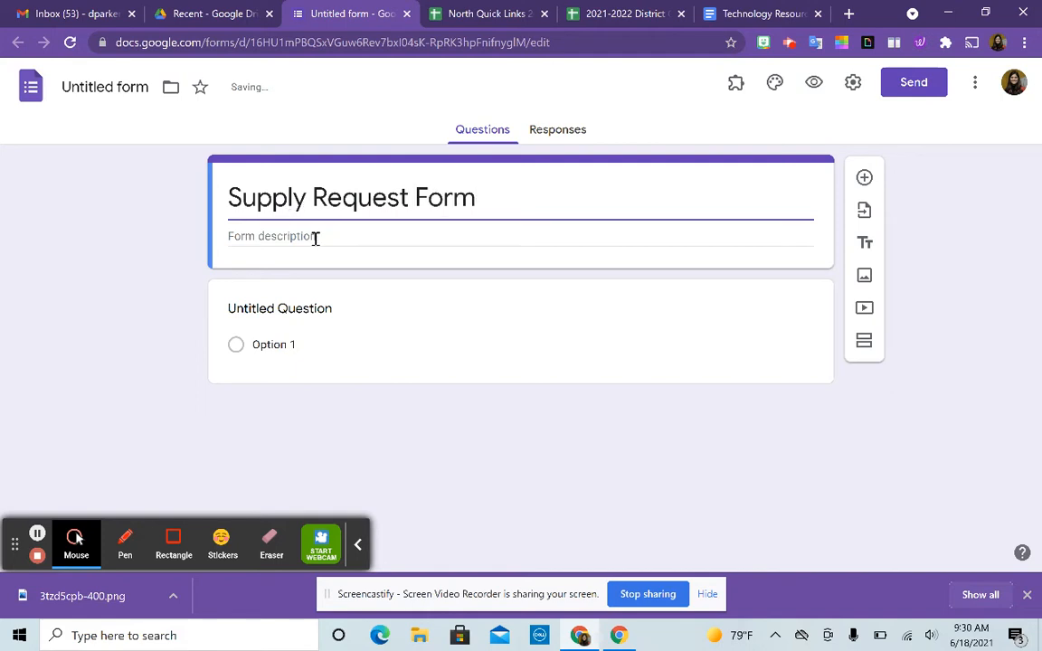
- Add a form description asking staff needing student or office supplies to fill it out
left_click(315, 237)
type("Please fi")
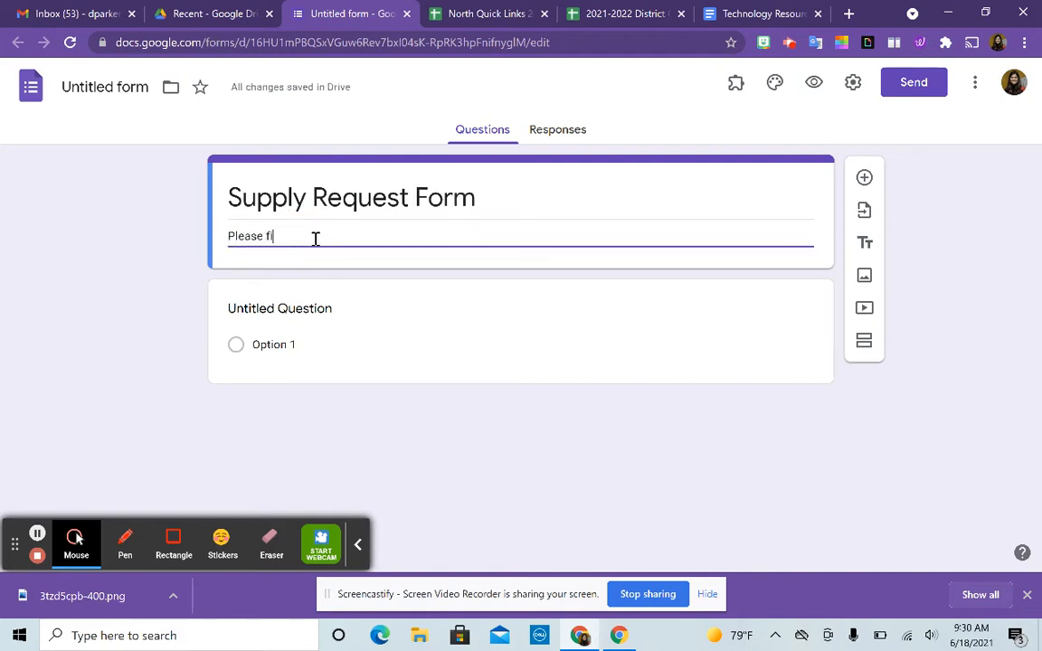
type("ll out torm i")
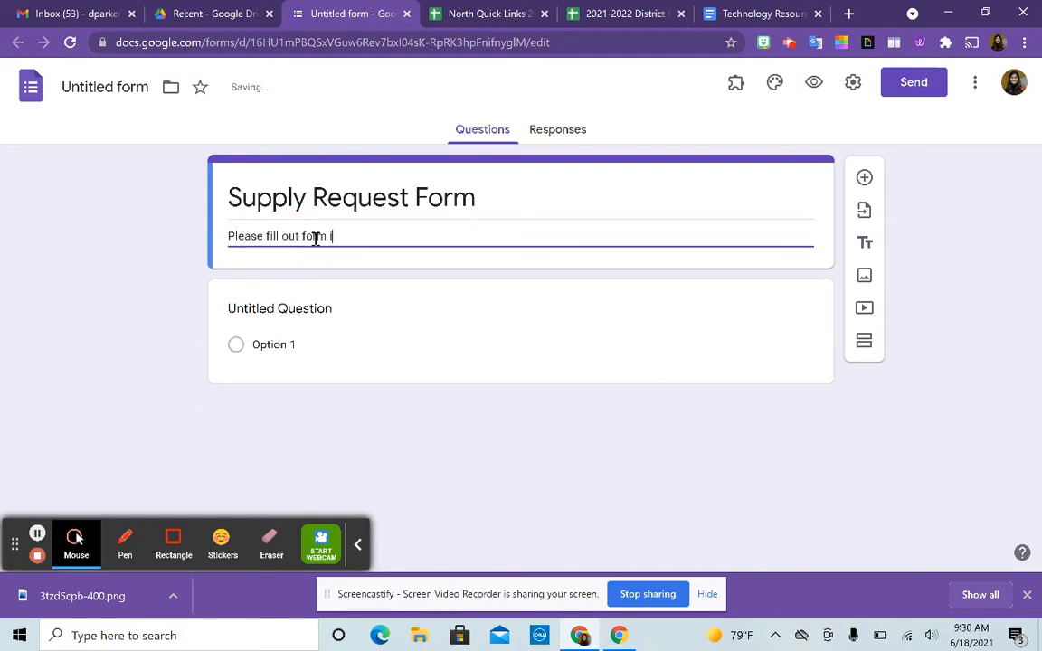
type("f you are in need of ")
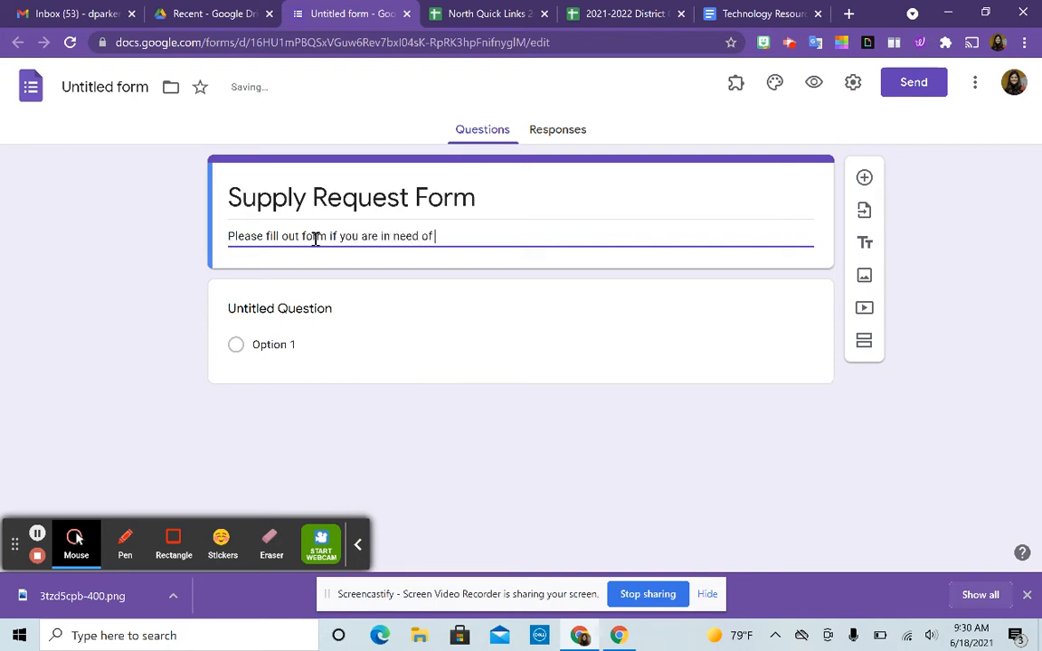
type("student or ")
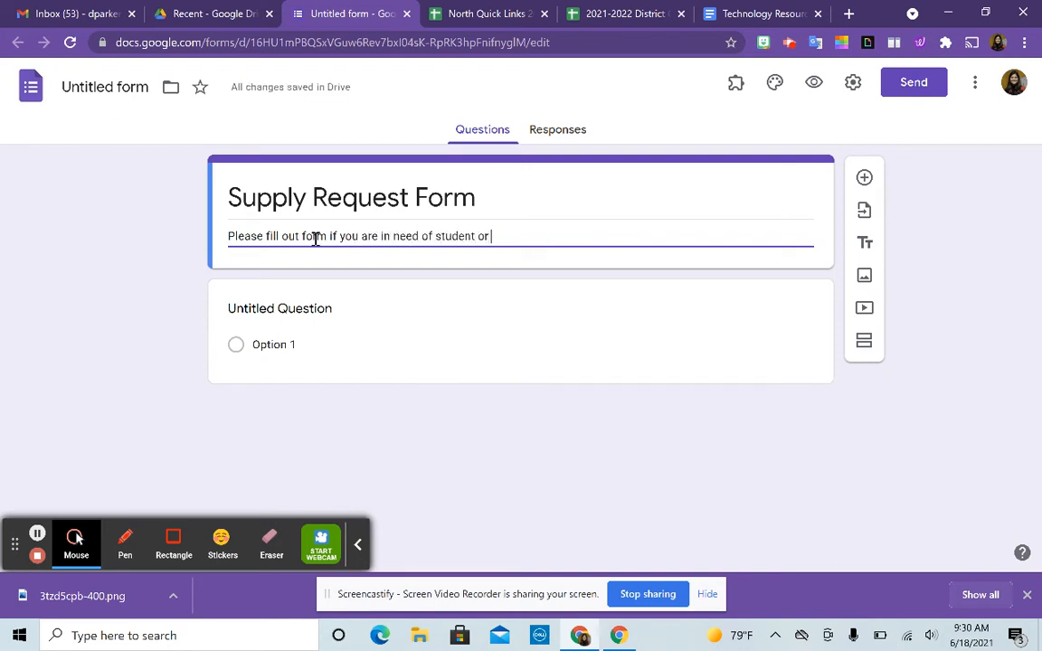
type("office supplies.")
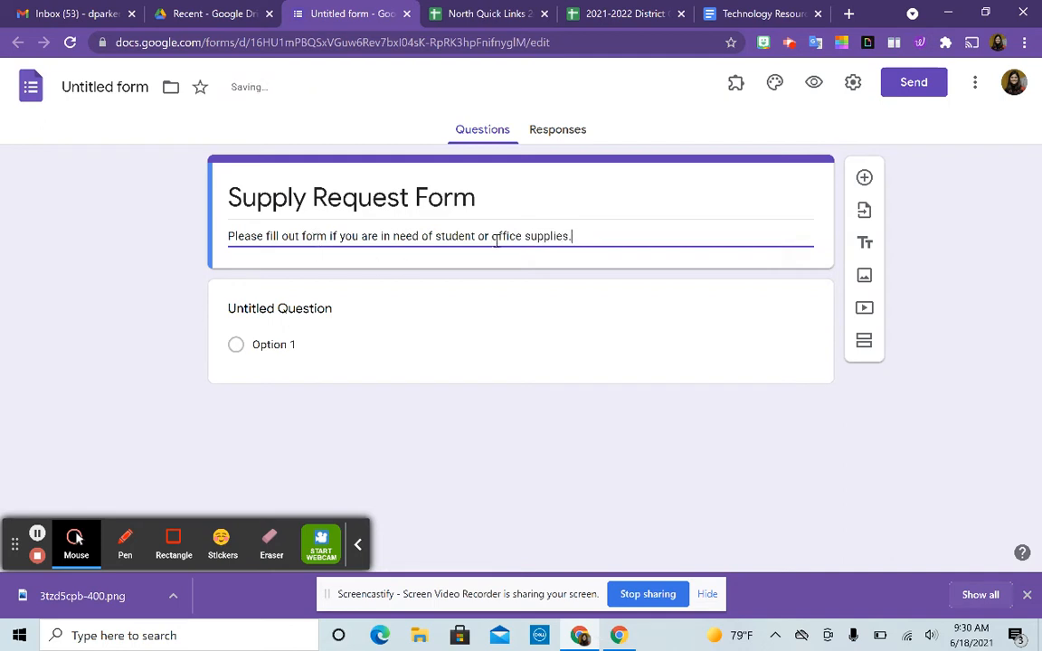
left_click(331, 310)
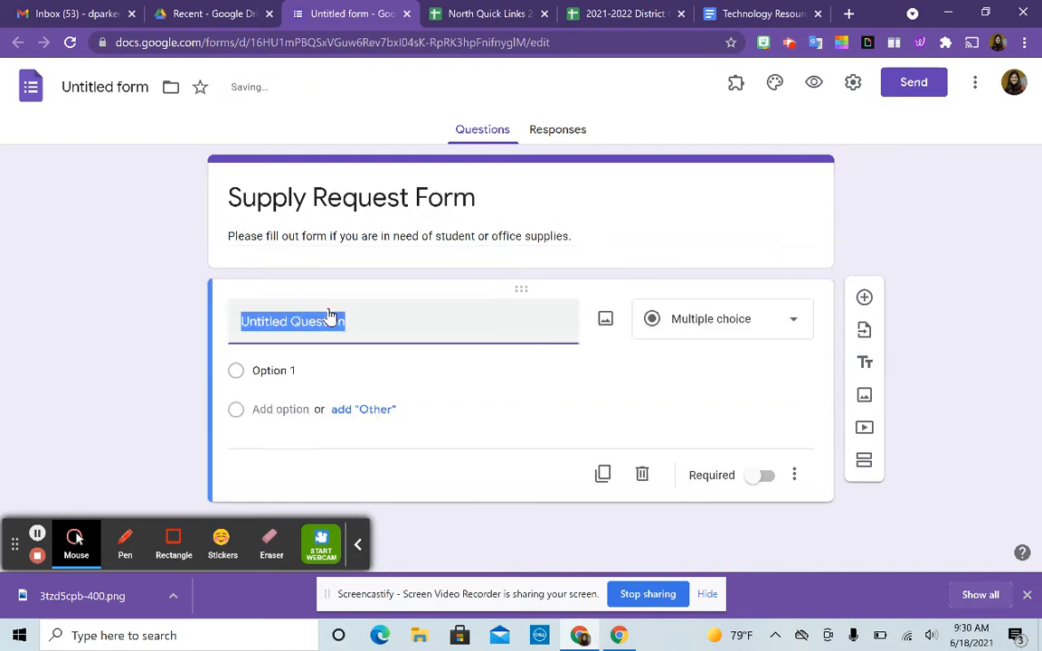
- Name the first question 'Staff Name' and make it required
type("Teacher Name")
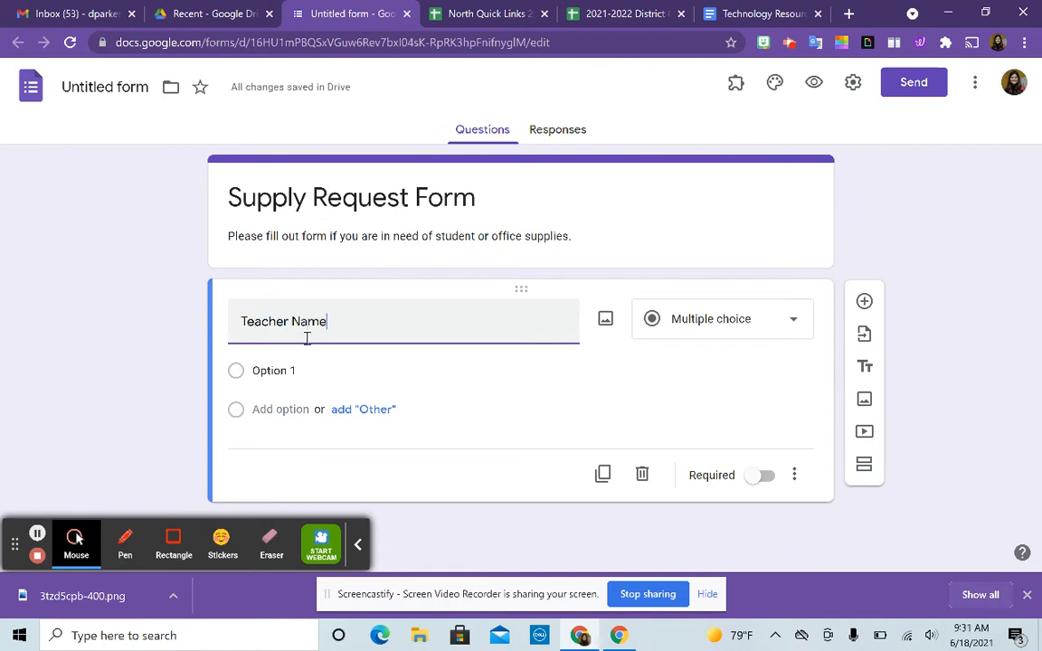
left_click_drag(293, 318, 228, 327)
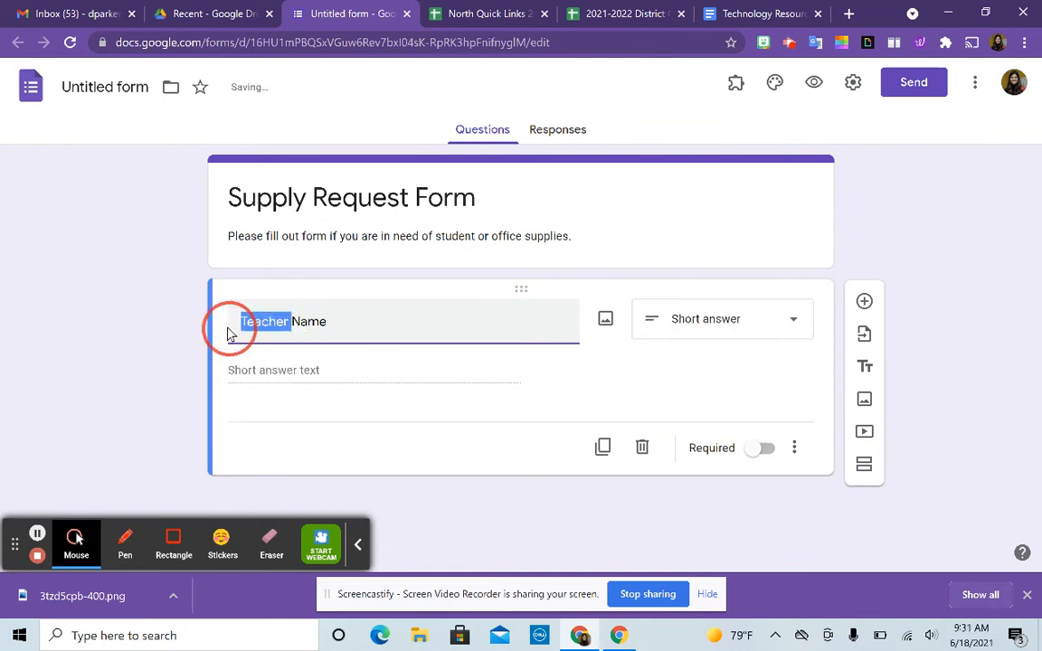
type("Staff")
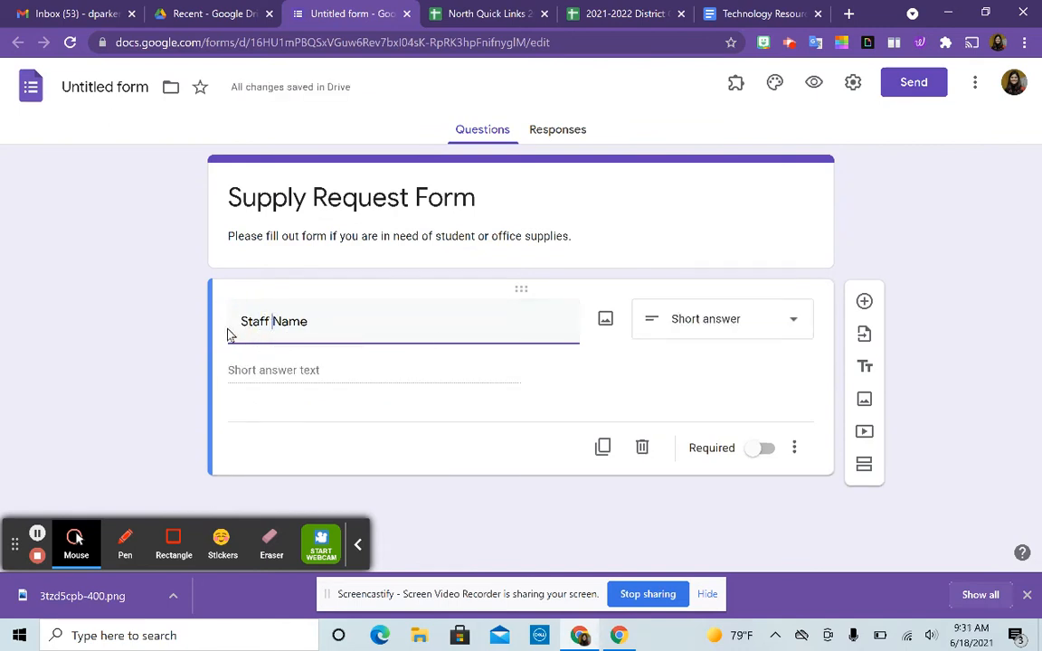
left_click(765, 447)
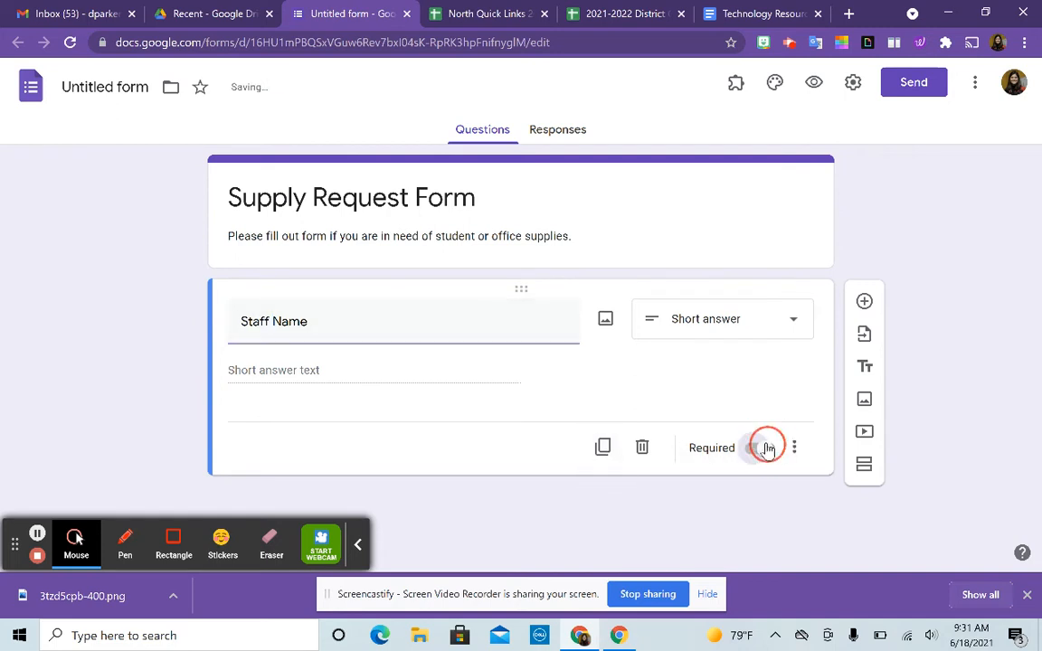
- Add required questions 'Supply Needed' and 'Quantity Needed', plus one more blank question
left_click(865, 303)
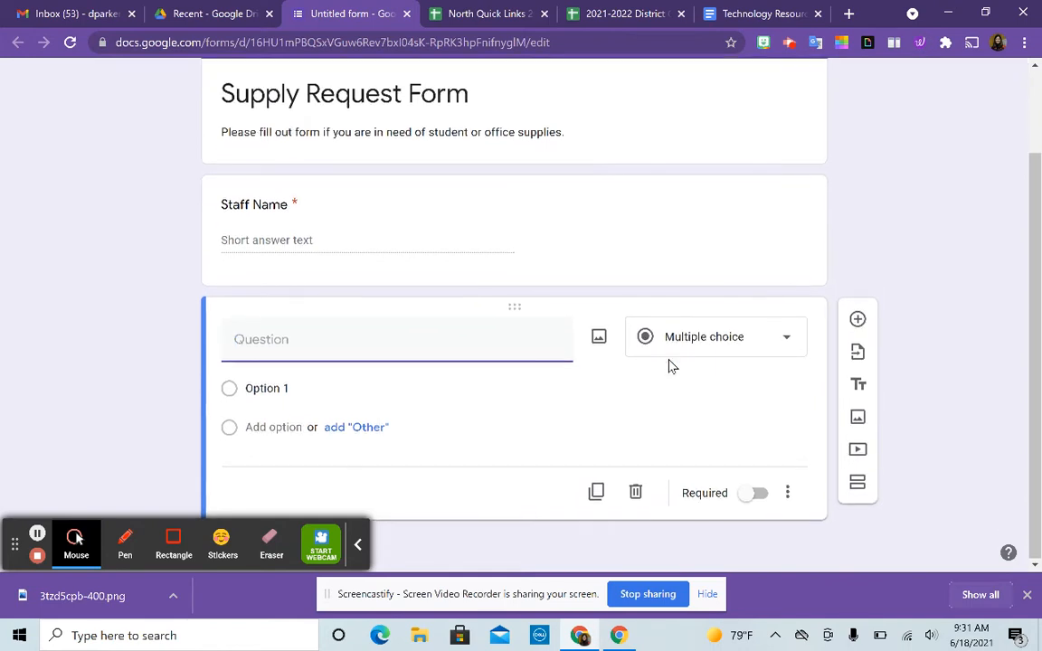
type("Supply Needed")
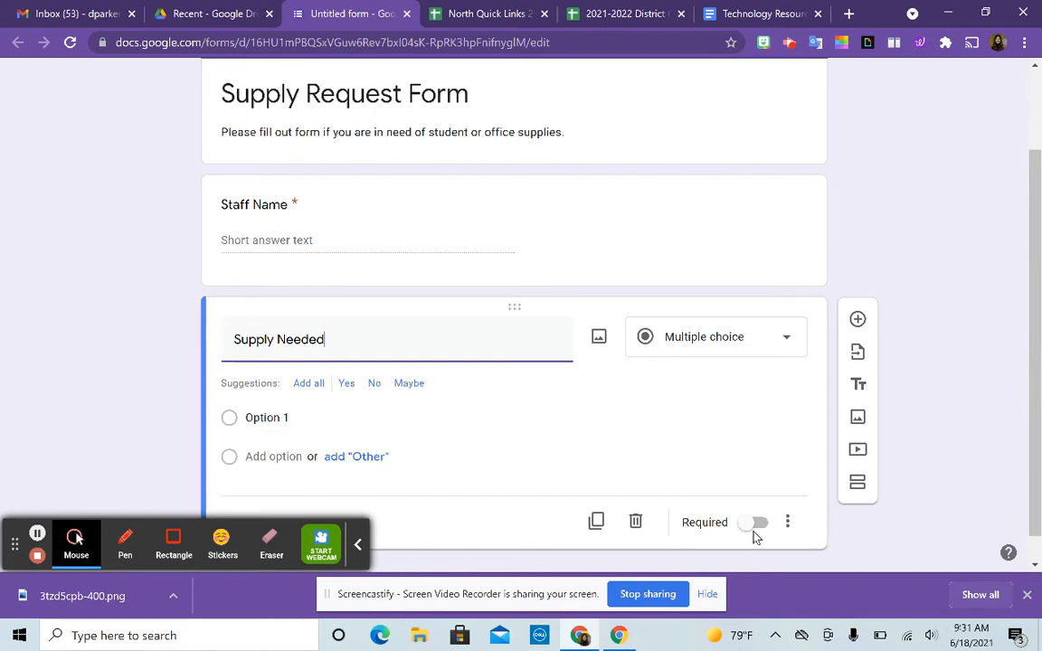
left_click(754, 524)
left_click(857, 319)
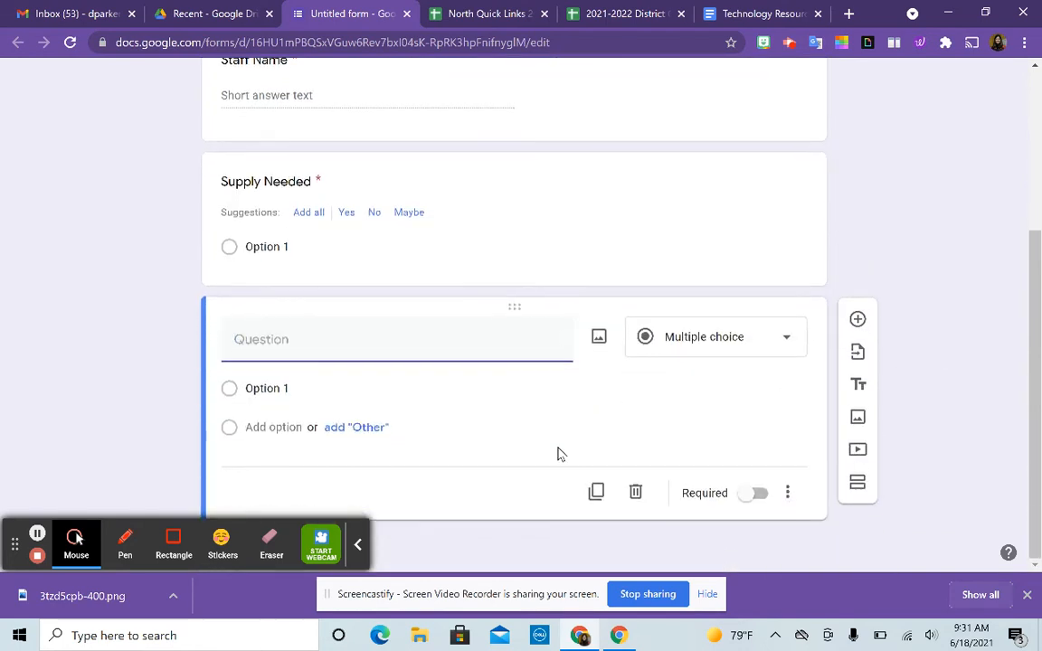
type("Quantity ")
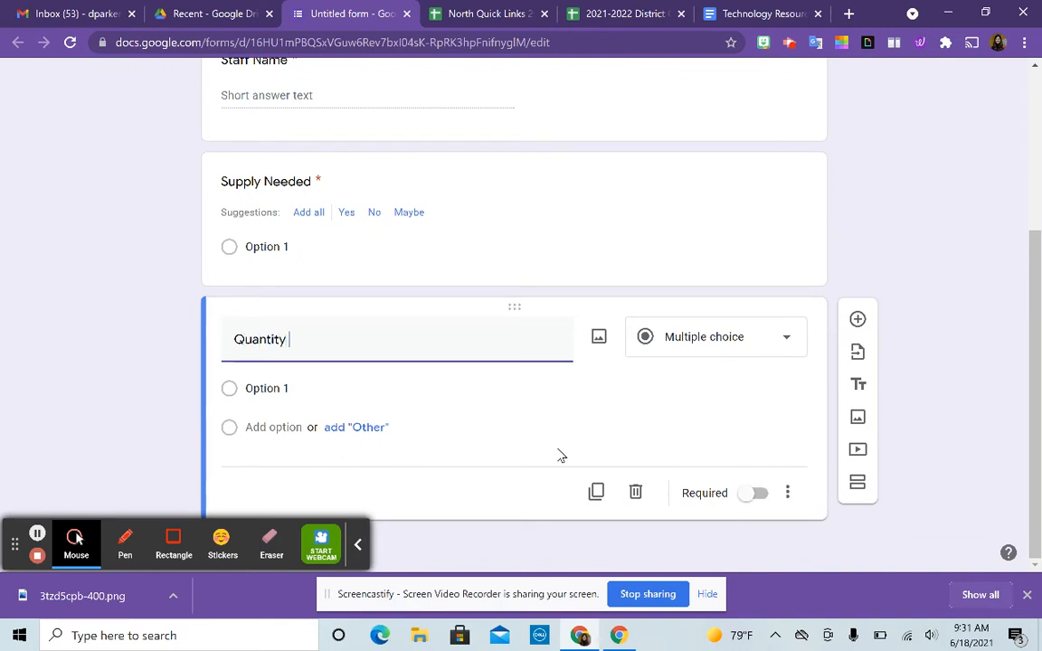
type("Needed")
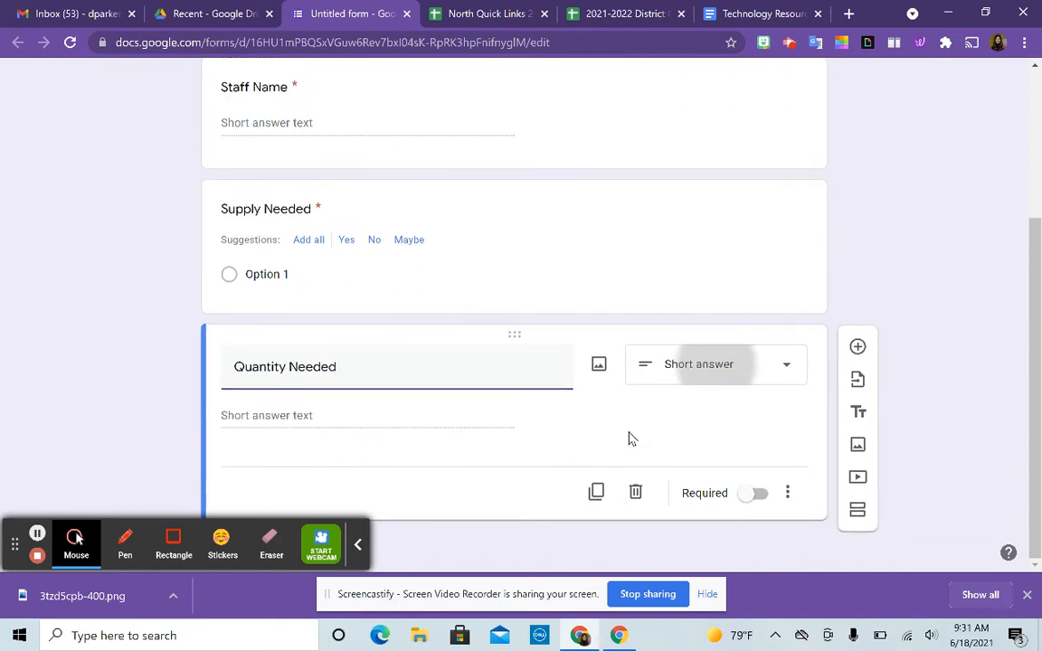
left_click(756, 494)
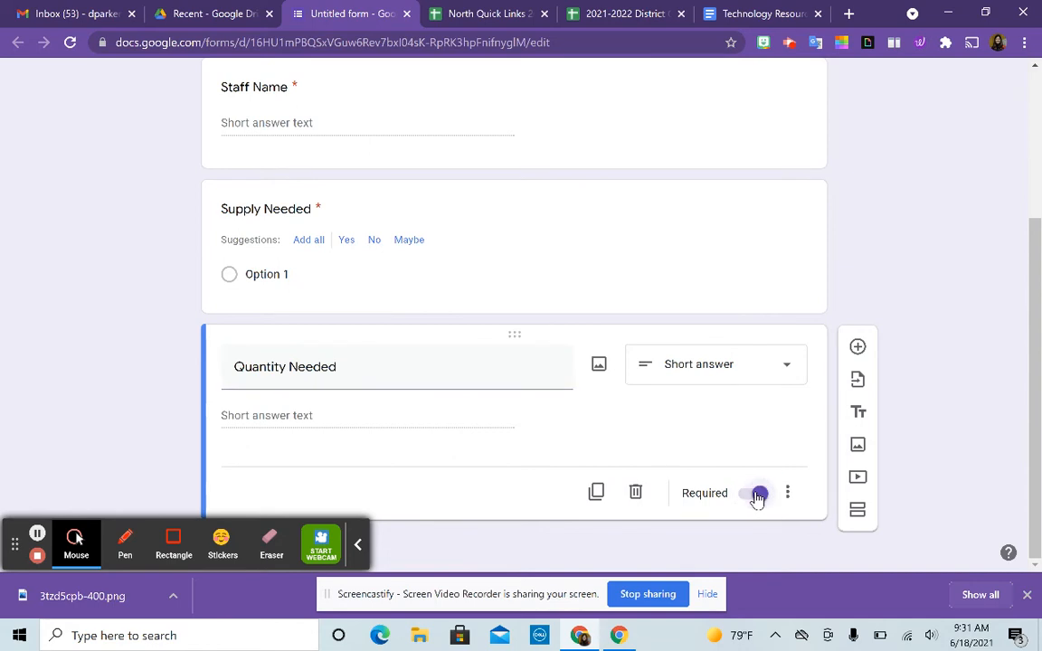
left_click(855, 349)
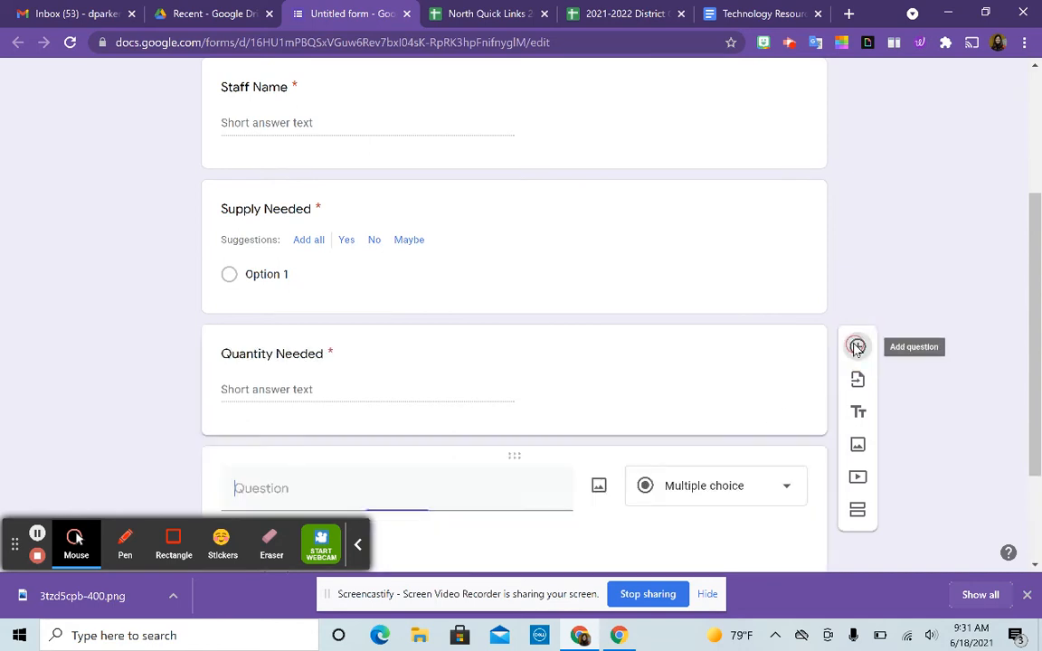
- Add optional short-answer questions for item color, size, and an internet link
type("Col")
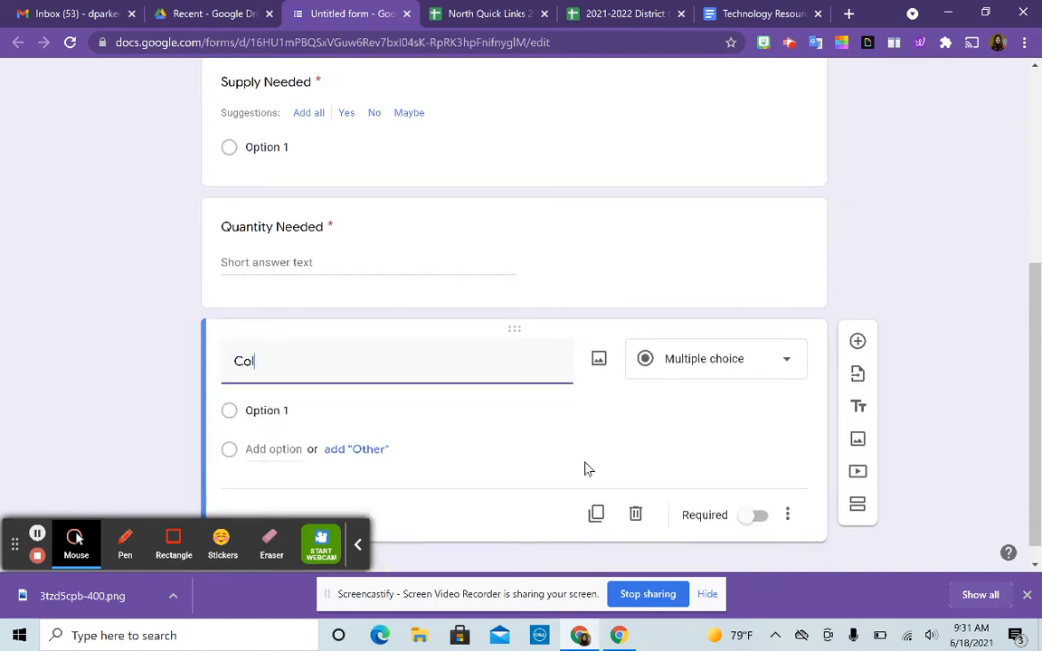
type("or of item if applicable.")
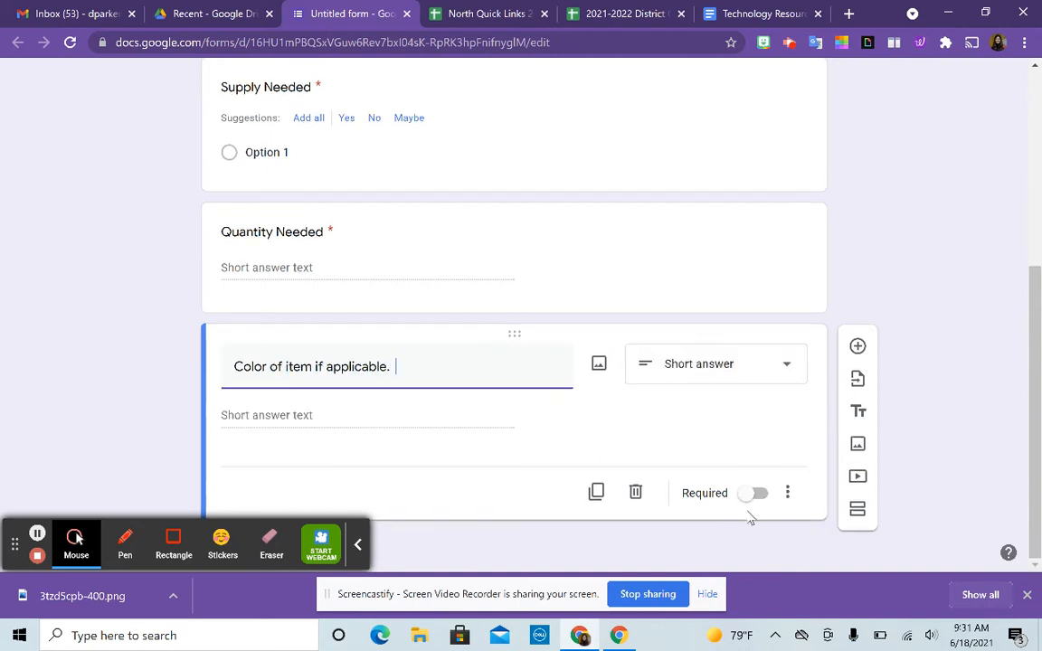
left_click(858, 347)
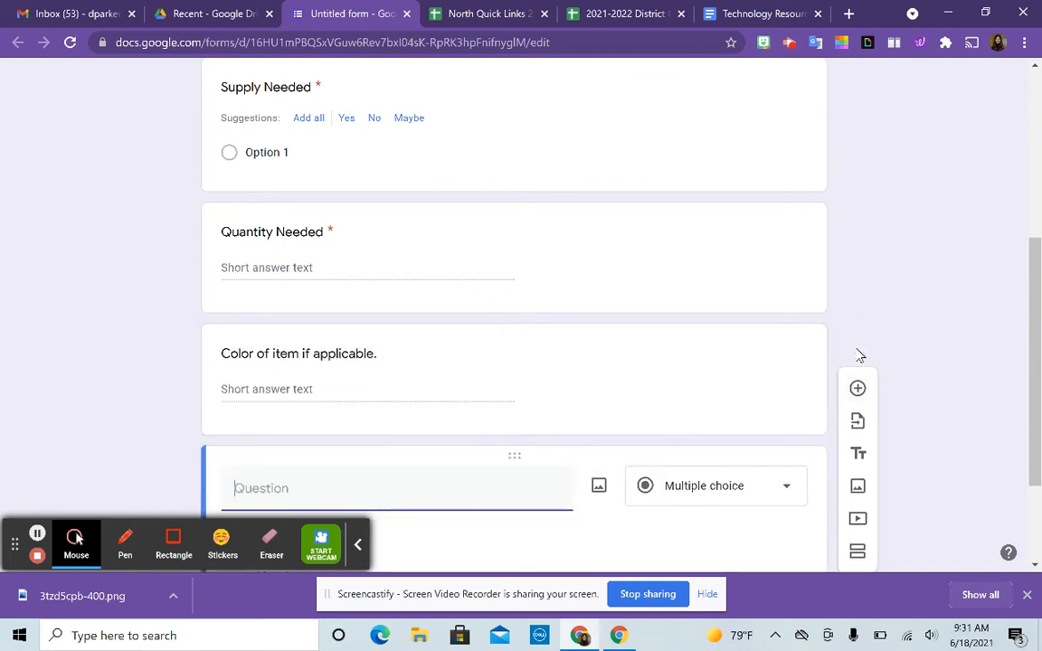
type("Size if applicable.")
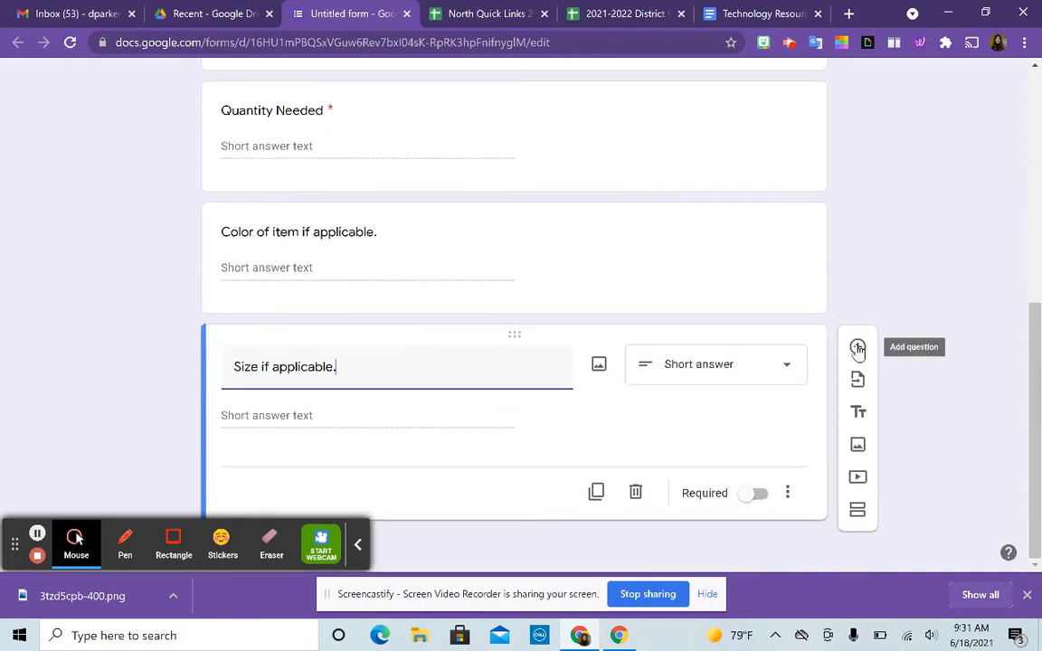
left_click(857, 349)
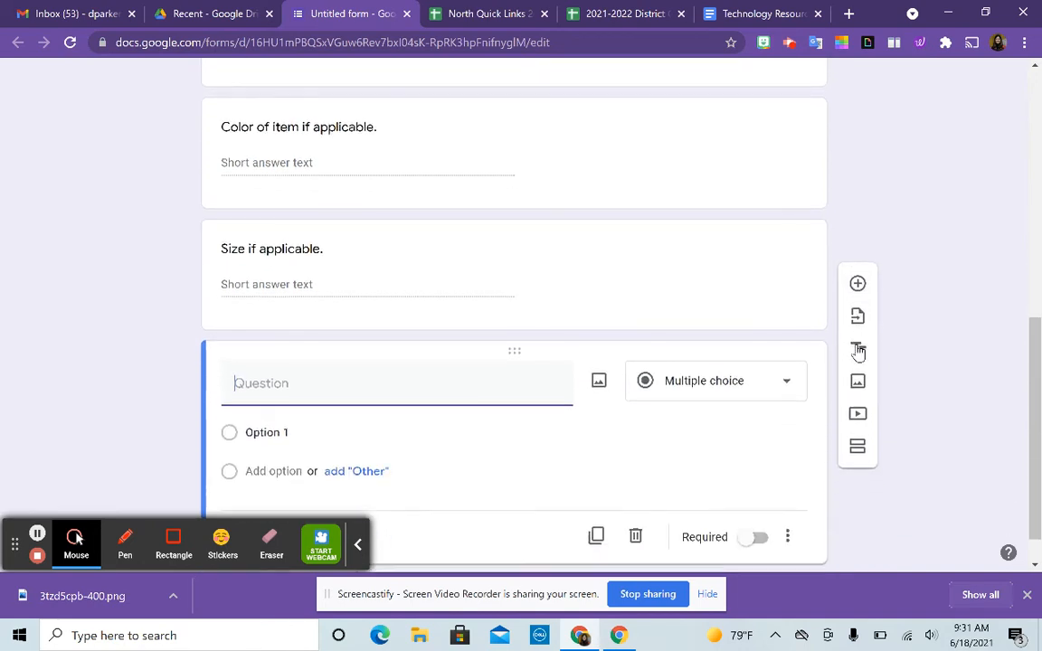
type("L")
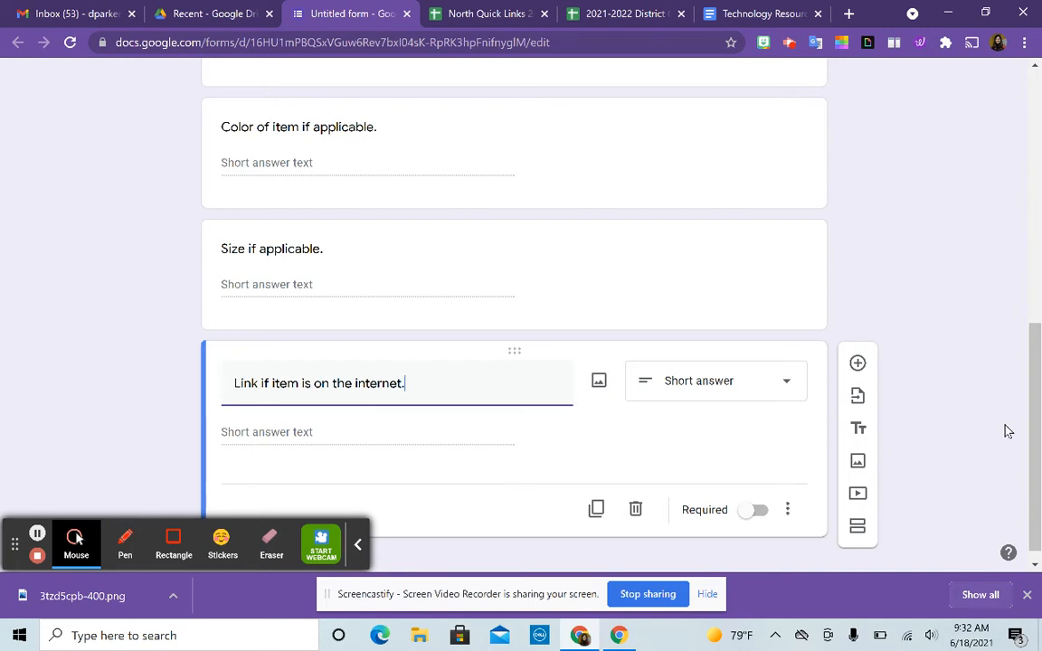
scroll(1009, 432, "up", 3)
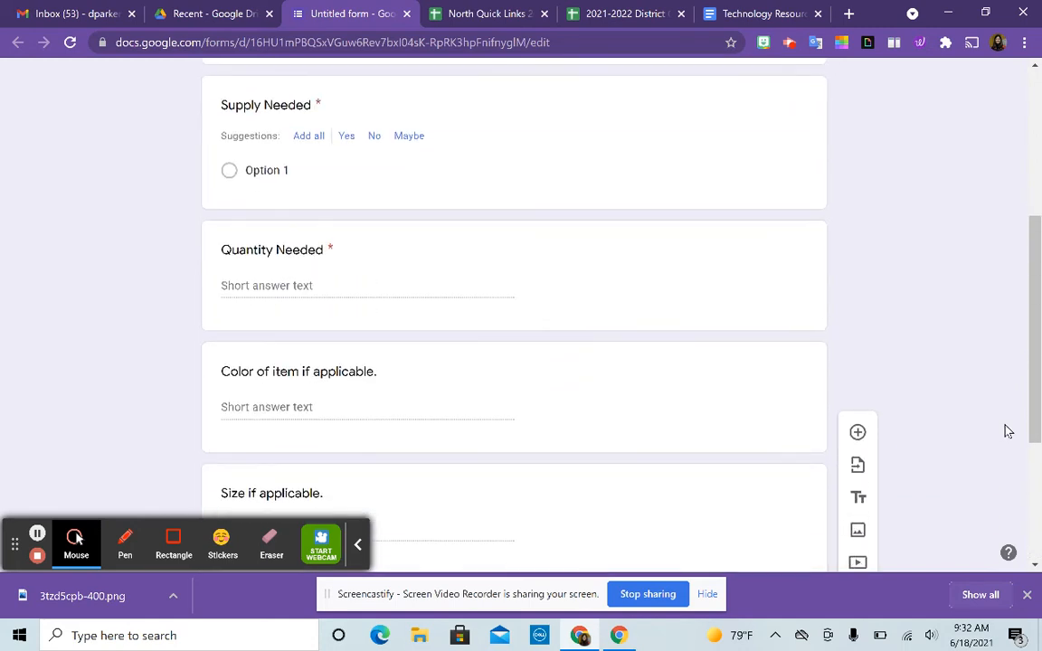
scroll(1008, 431, "down", 2)
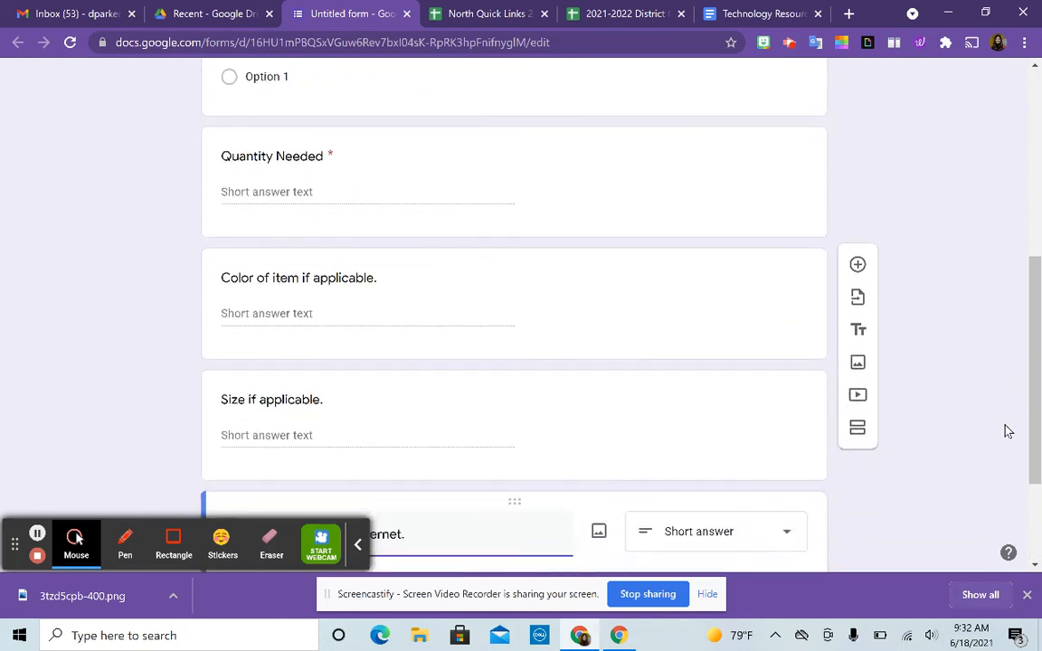
scroll(1008, 431, "up", 3)
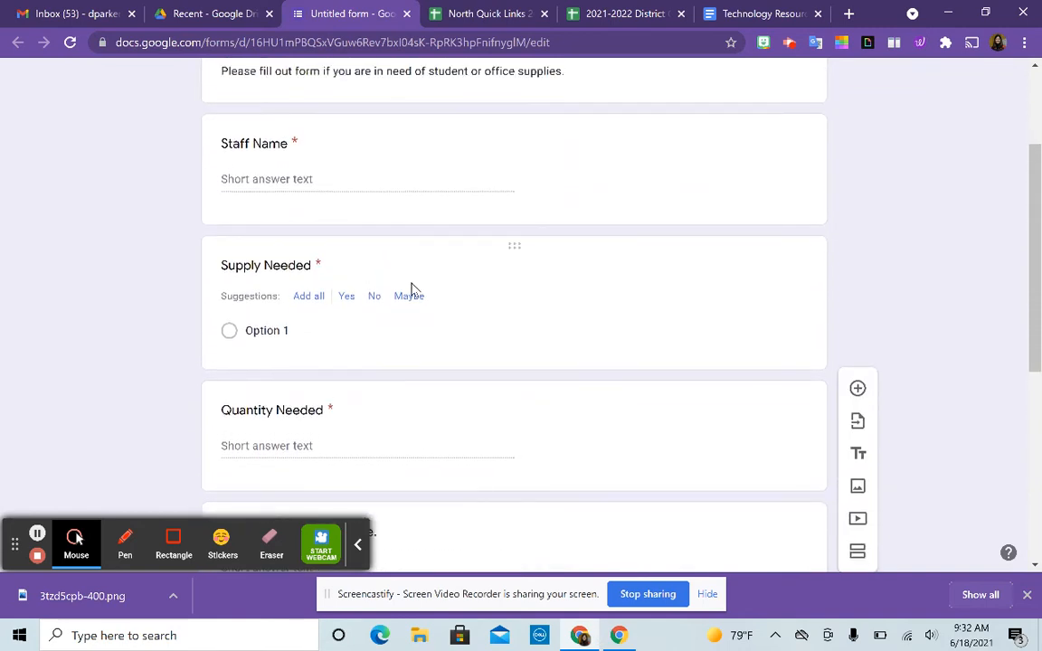
- Switch the Supply Needed question from multiple choice to Short answer
left_click(284, 334)
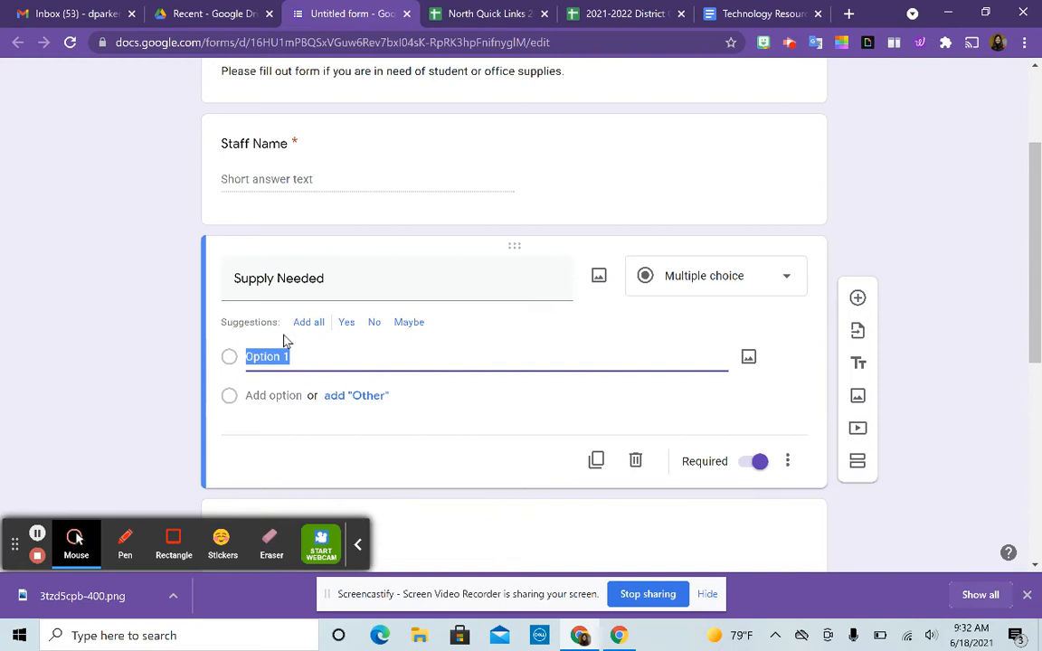
left_click(717, 274)
left_click(719, 274)
left_click(707, 98)
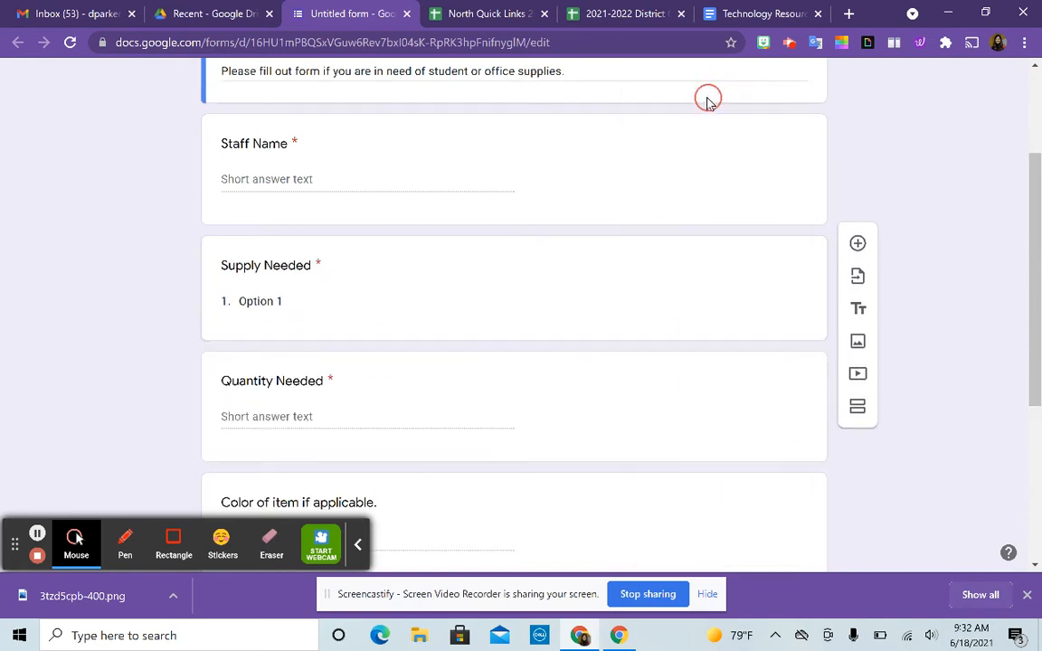
left_click(622, 291)
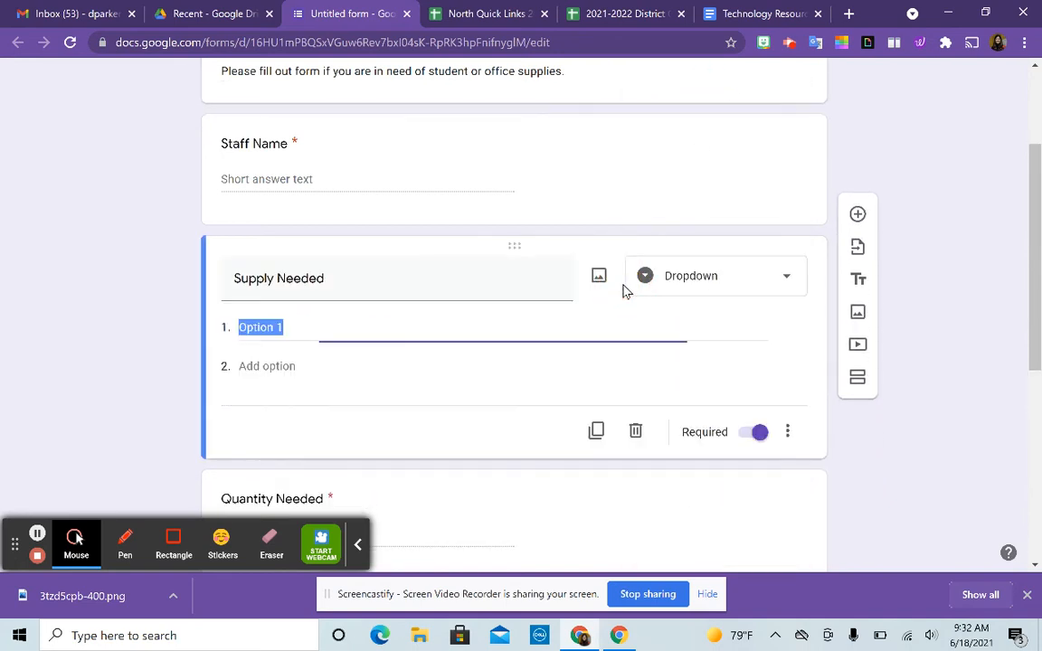
left_click(780, 274)
left_click(722, 106)
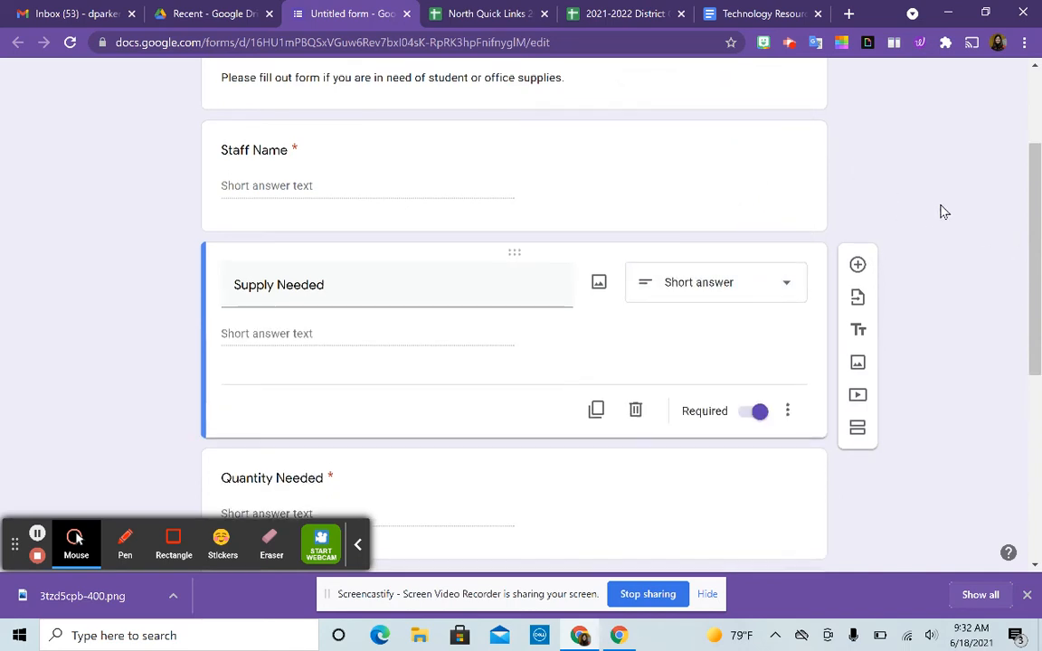
scroll(940, 211, "up", 1)
scroll(941, 210, "down", 2)
scroll(940, 211, "down", 3)
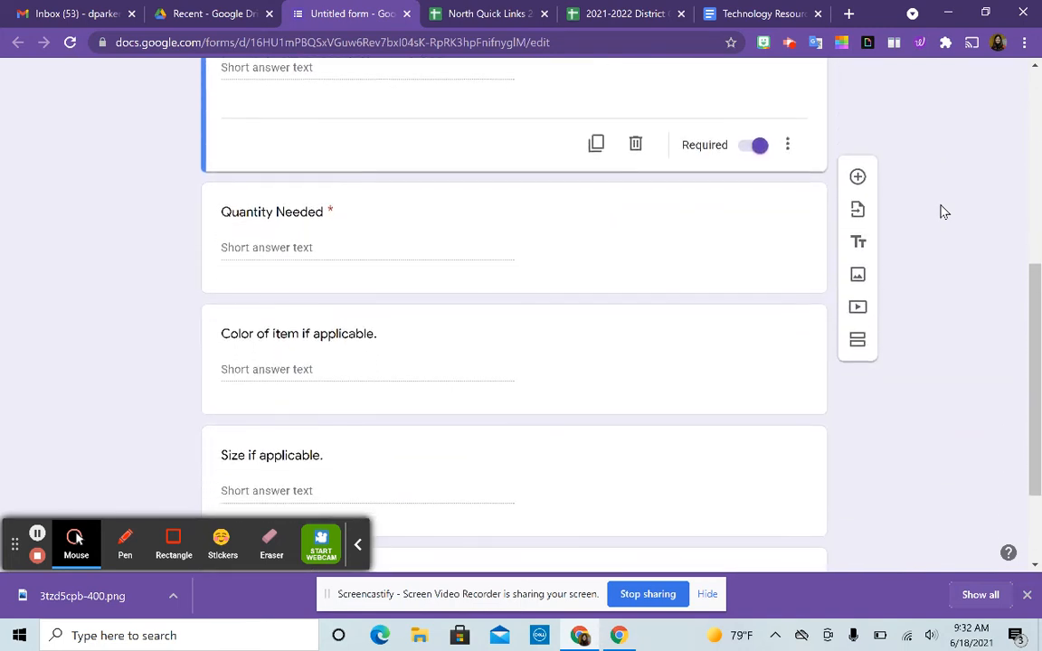
scroll(940, 210, "down", 3)
scroll(940, 211, "down", 1)
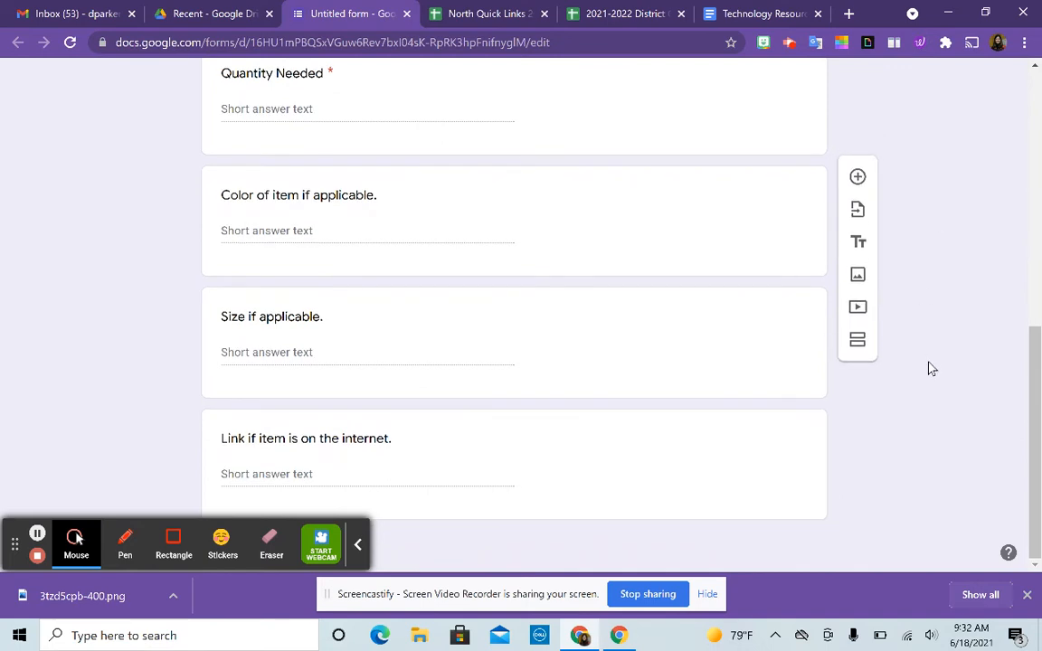
scroll(931, 368, "up", 8)
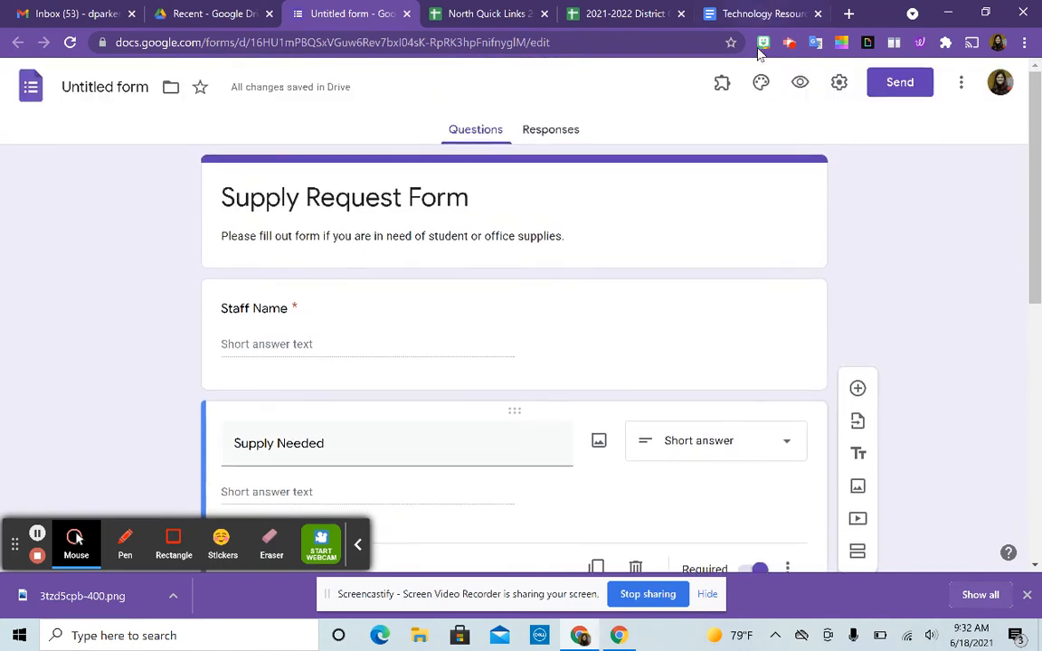
- Set the form's header image to the coloured-pencils picture
left_click(761, 85)
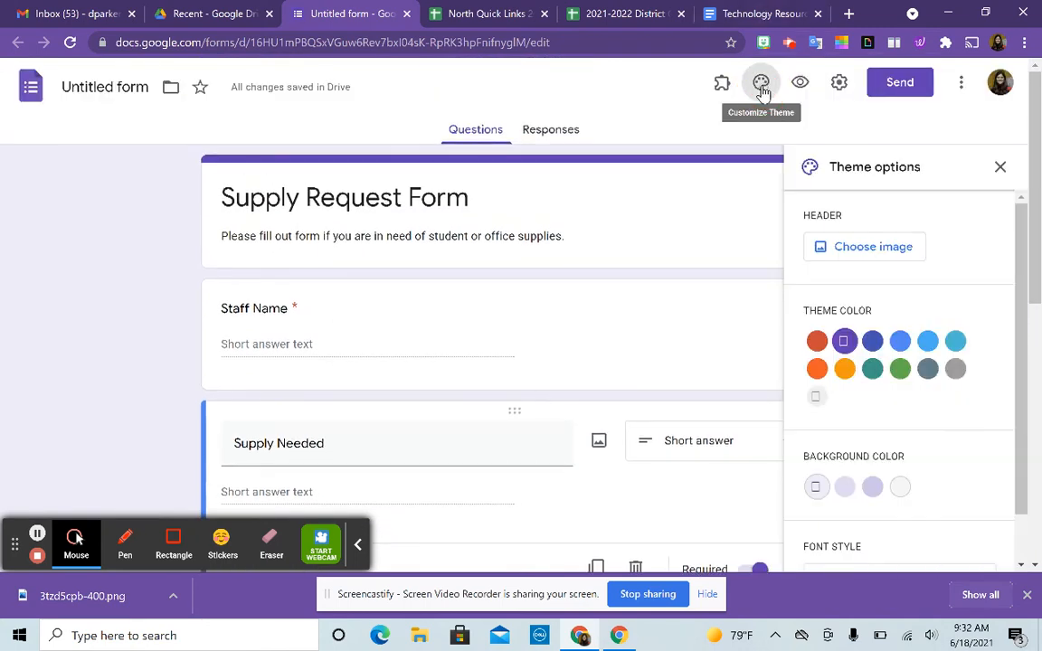
left_click(859, 247)
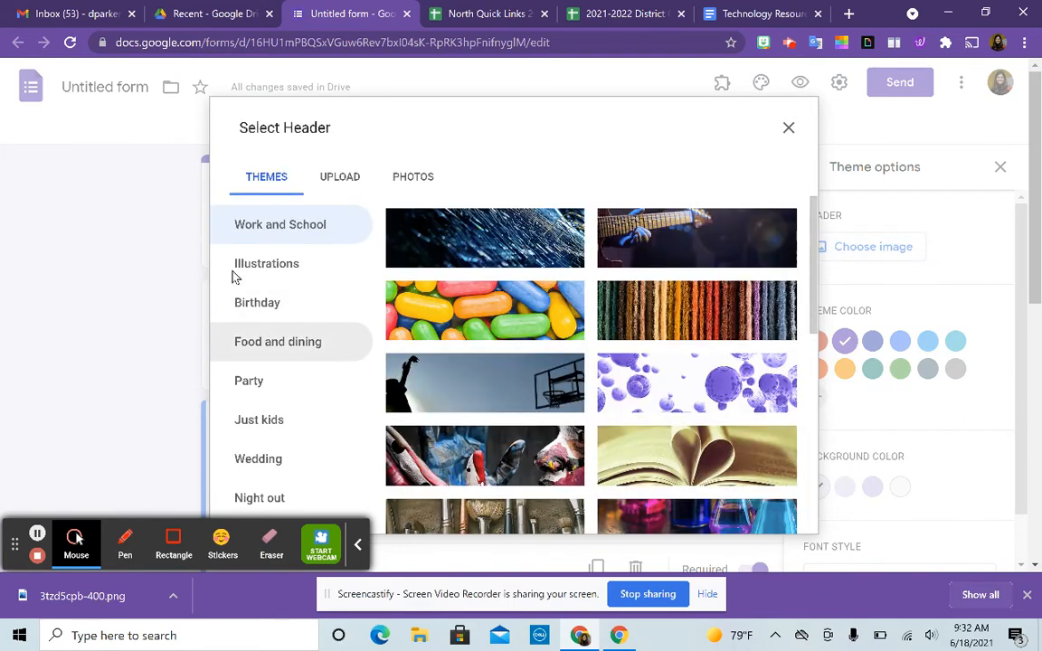
scroll(496, 307, "down", 5)
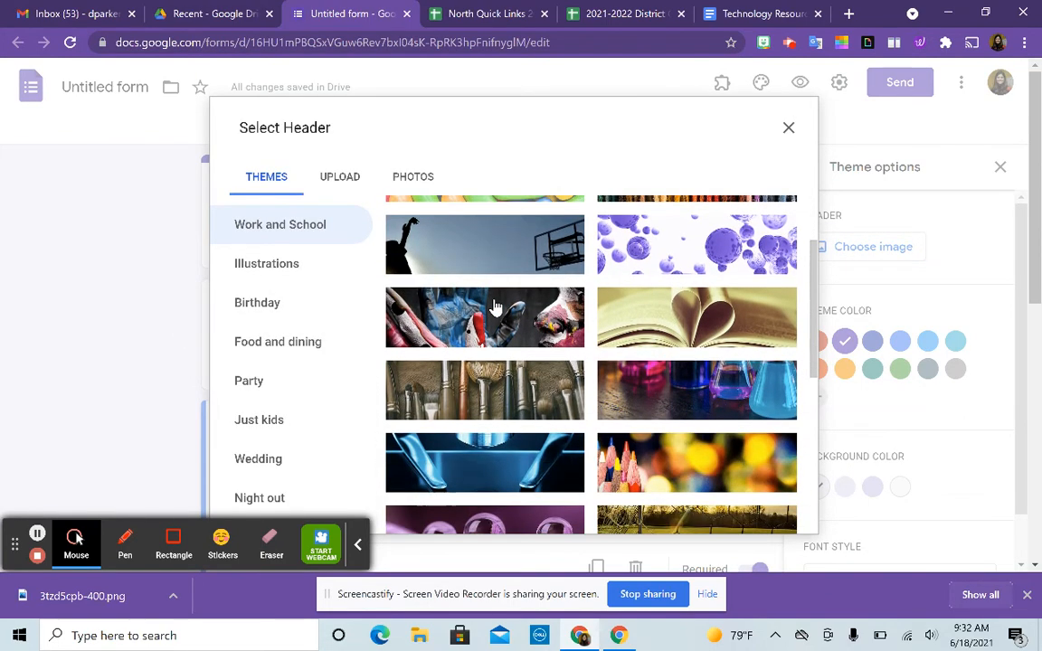
scroll(496, 308, "down", 10)
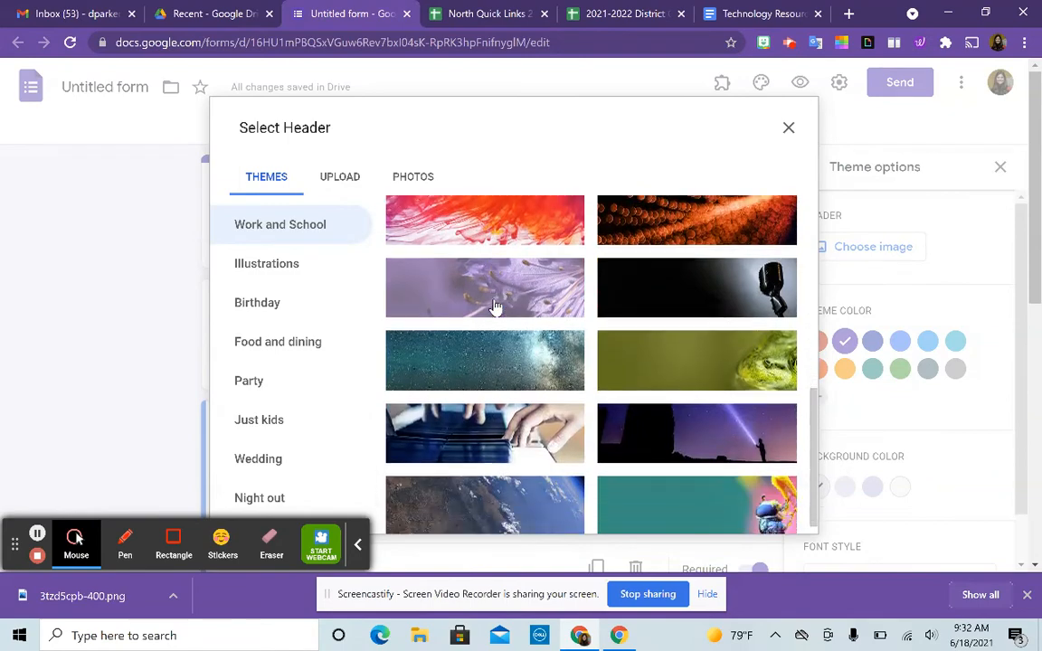
scroll(496, 307, "down", 8)
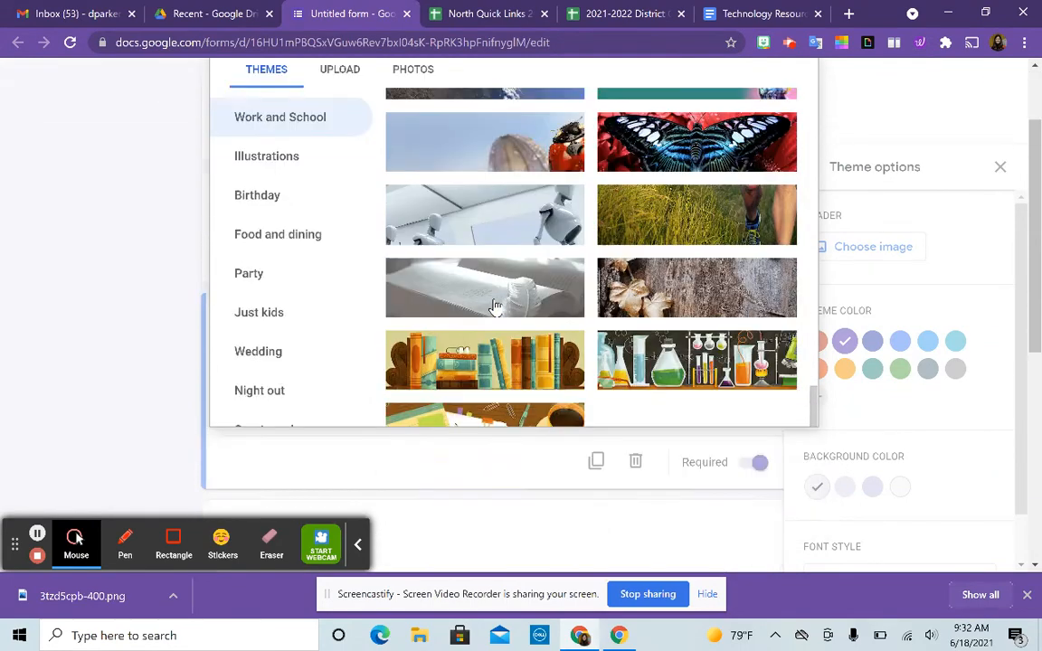
scroll(495, 307, "up", 15)
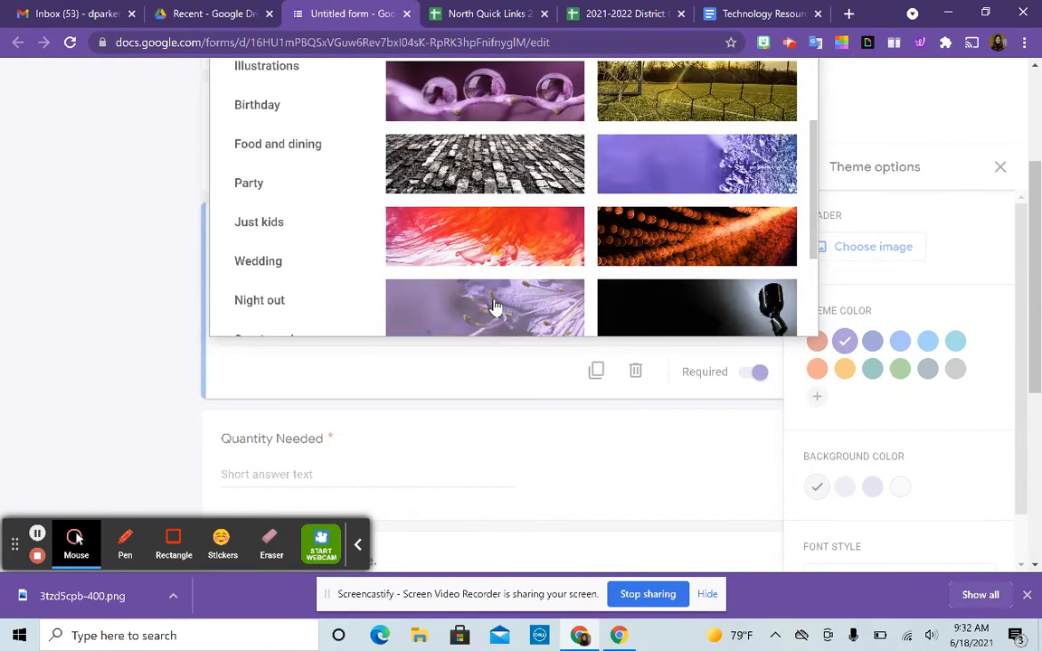
scroll(495, 307, "down", 3)
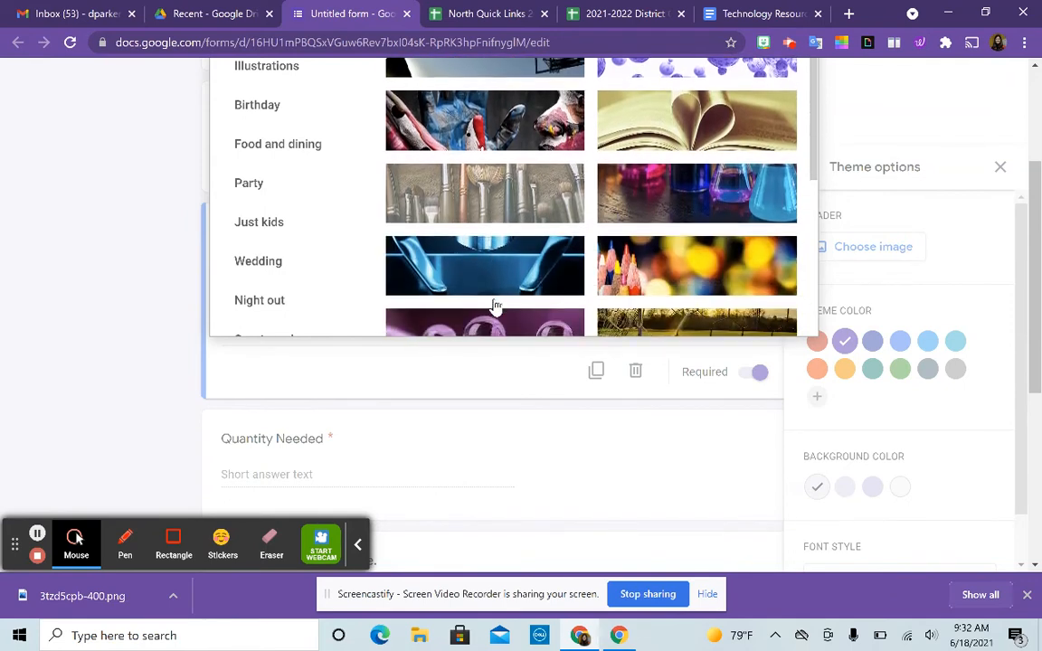
left_click(636, 271)
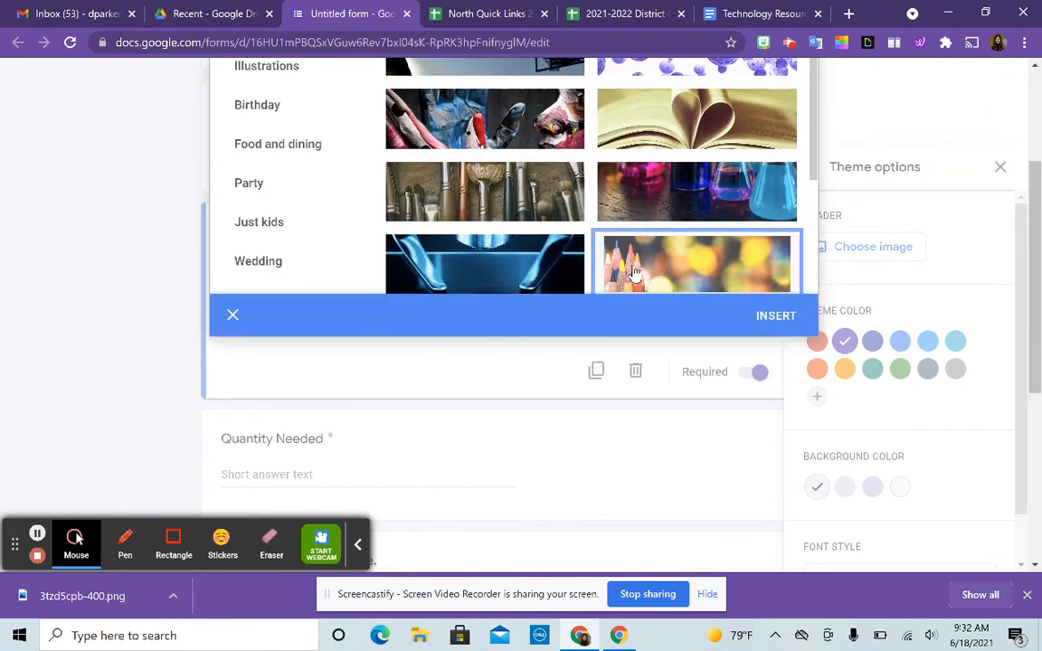
left_click(774, 317)
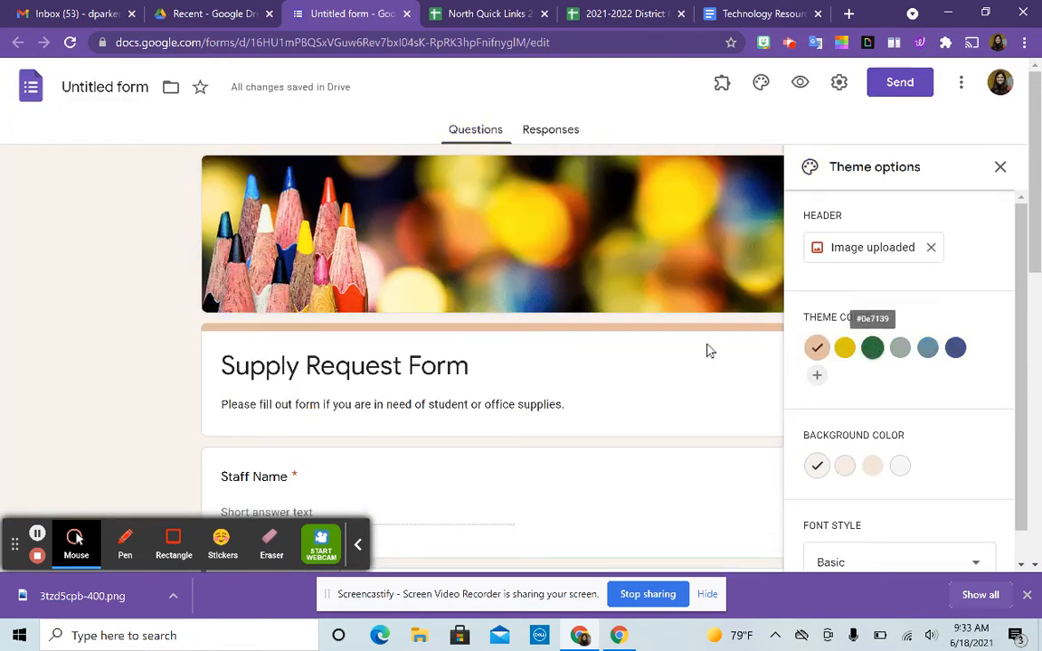
- Change the theme colour to dark blue (#484f80) and close theme options
left_click(872, 351)
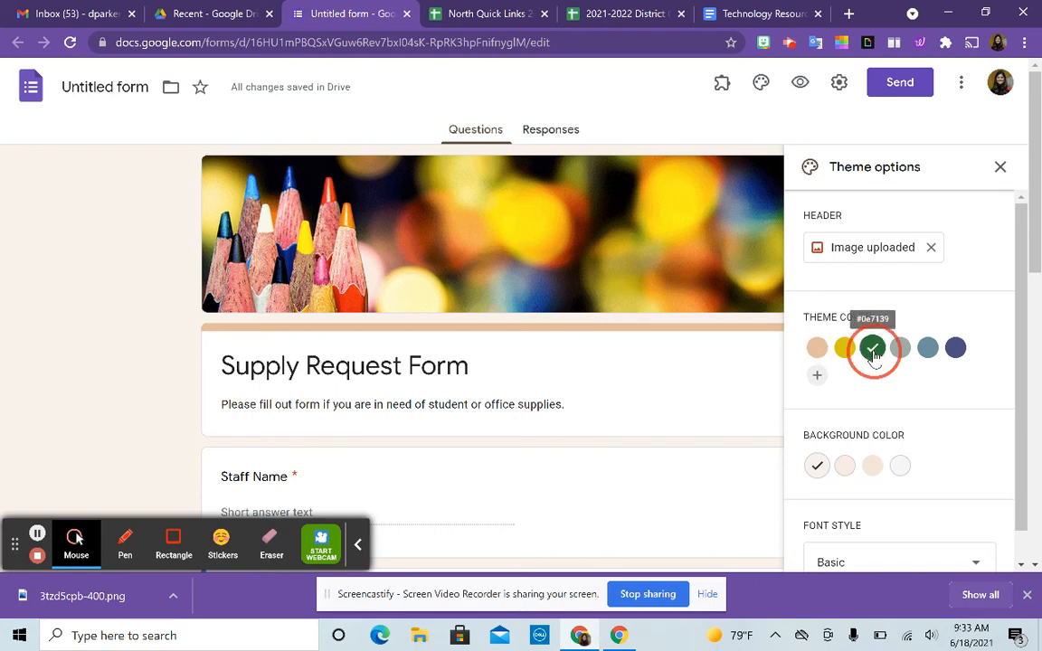
left_click(955, 349)
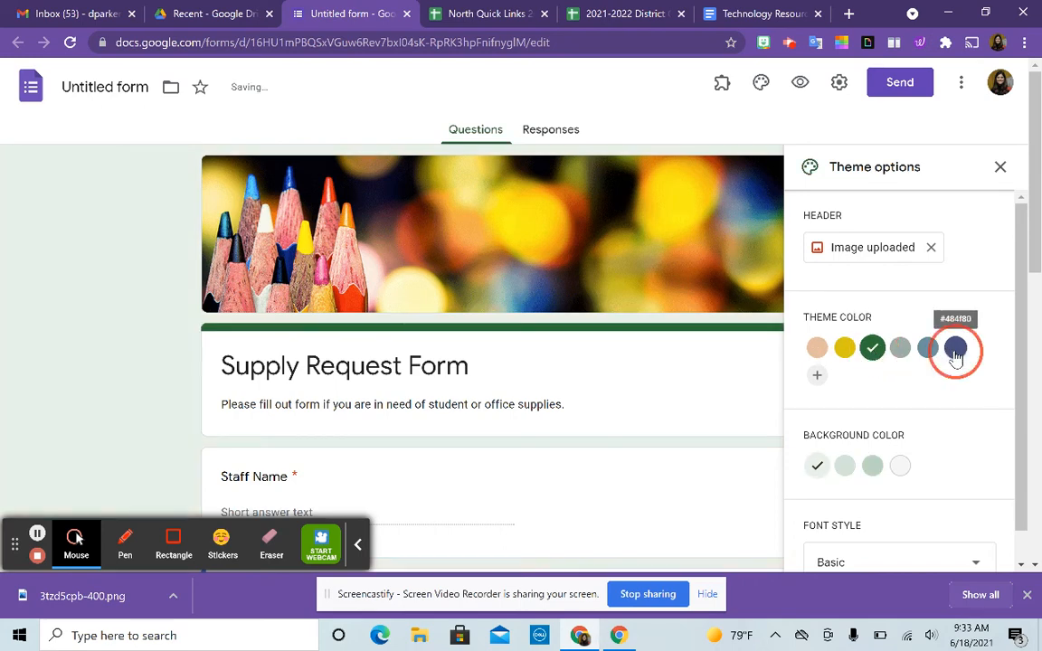
left_click(999, 169)
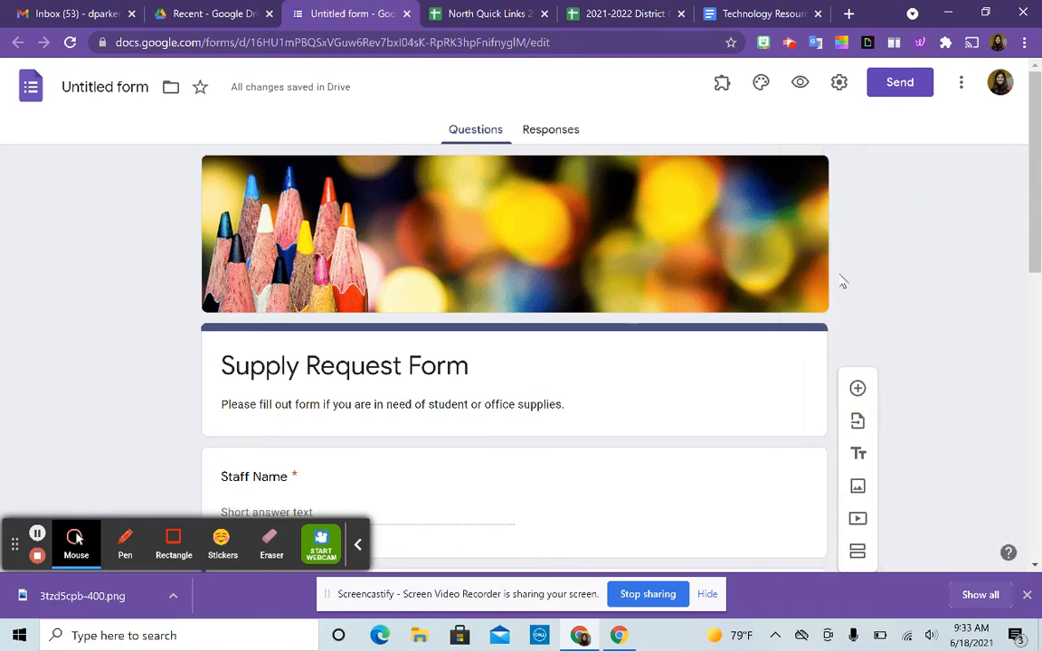
- Change the file title from 'Untitled form' to '2021-2022 Supply Request Form'
left_click(95, 86)
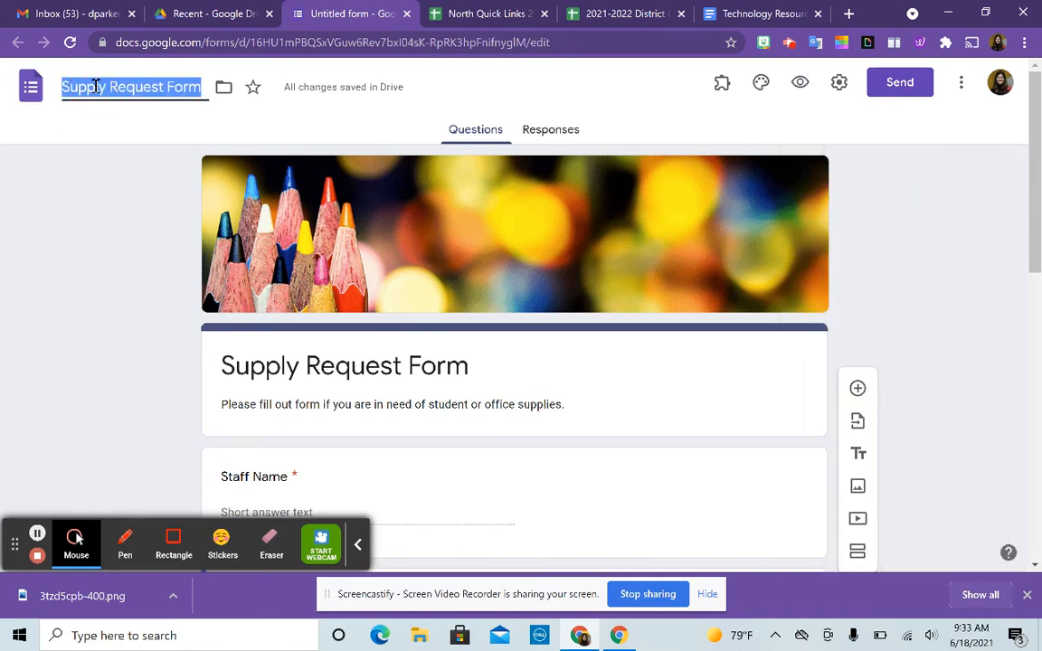
type("202")
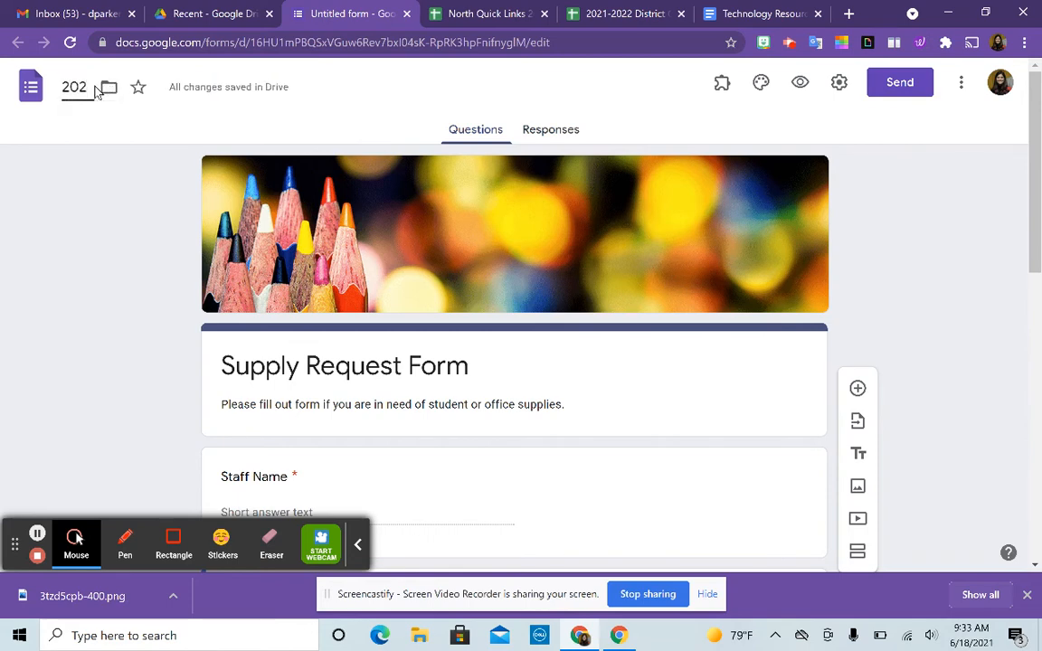
type("1-2022")
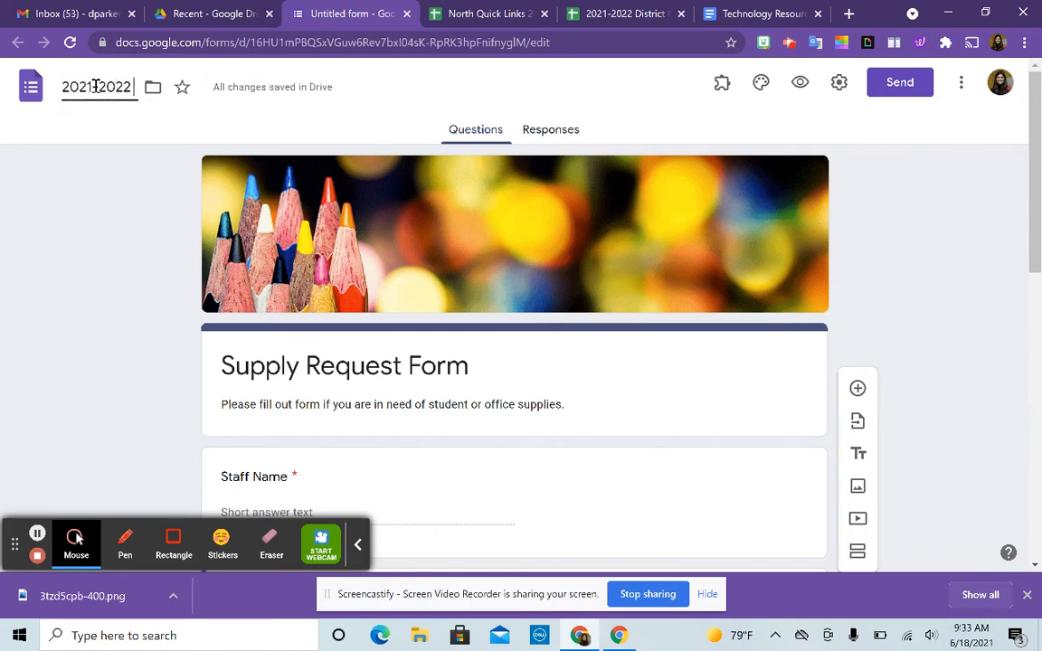
type(" Supply Req")
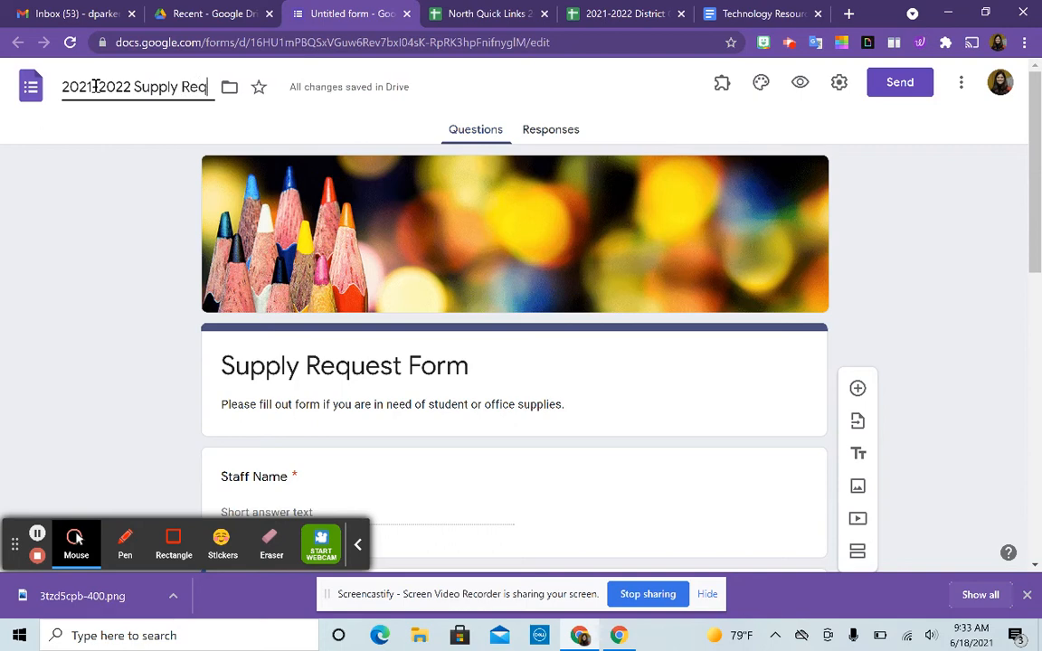
type("uest Form")
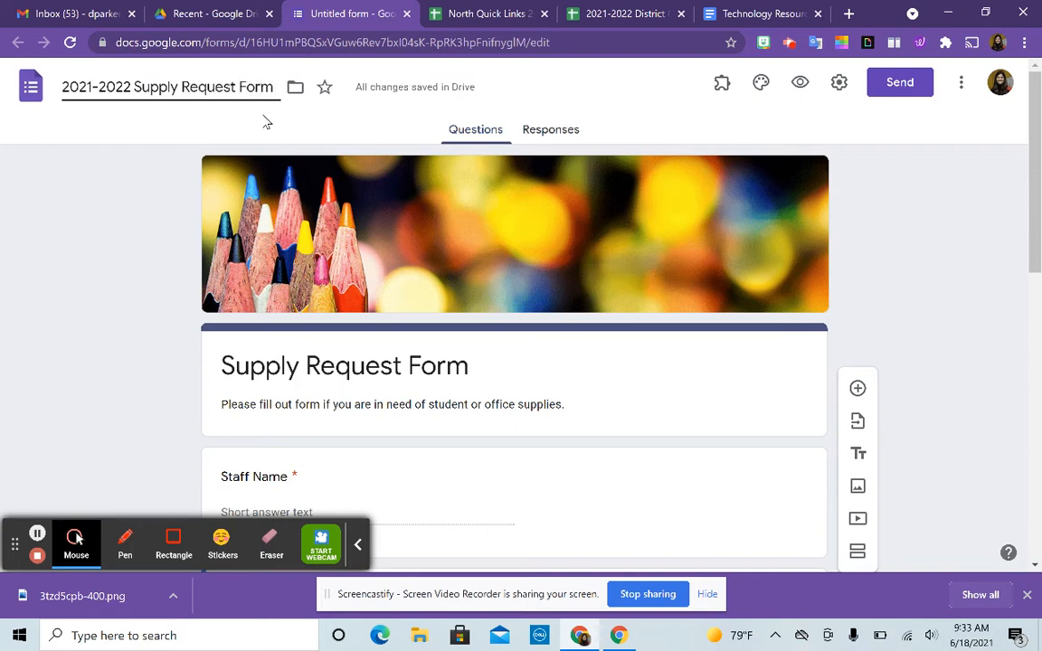
left_click(180, 189)
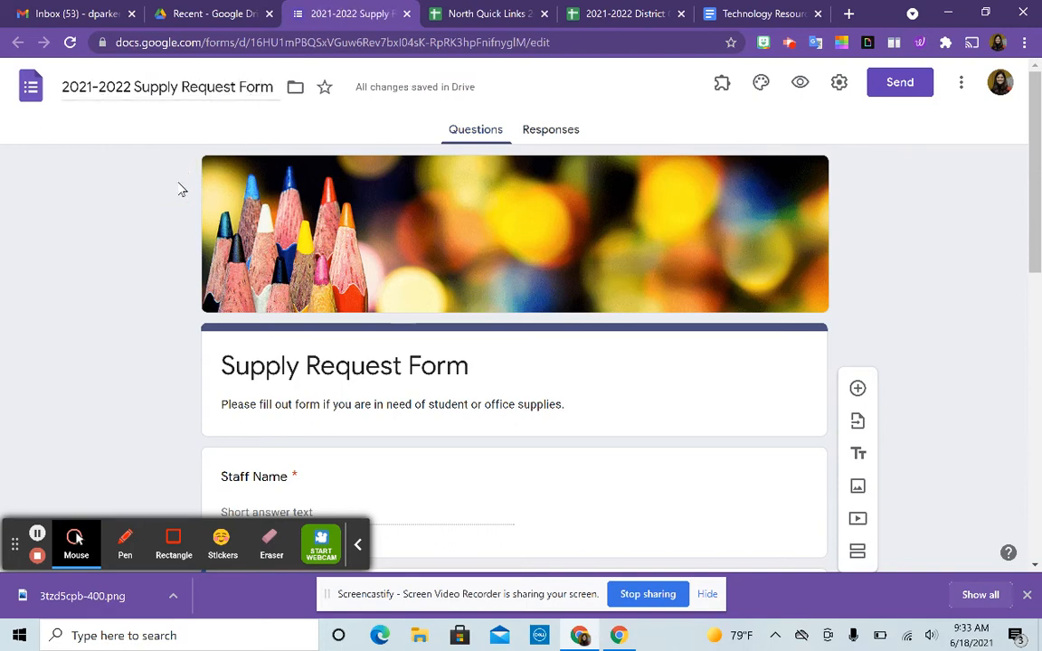
- Add a colleague as an editor through Add collaborators and send the invitation
left_click(960, 84)
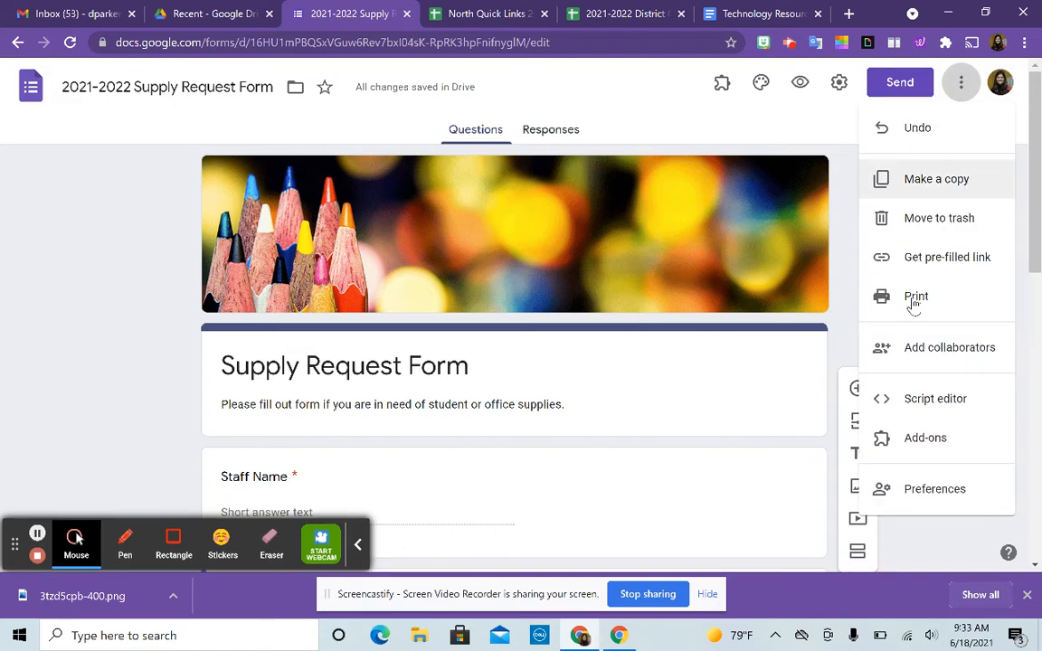
left_click(922, 358)
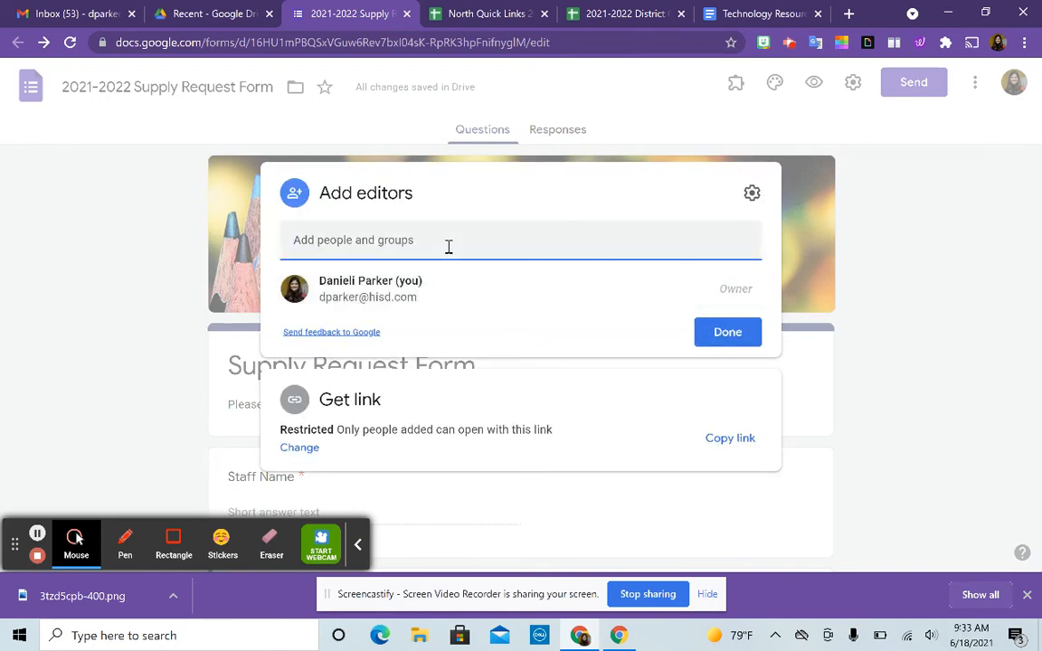
key("Return")
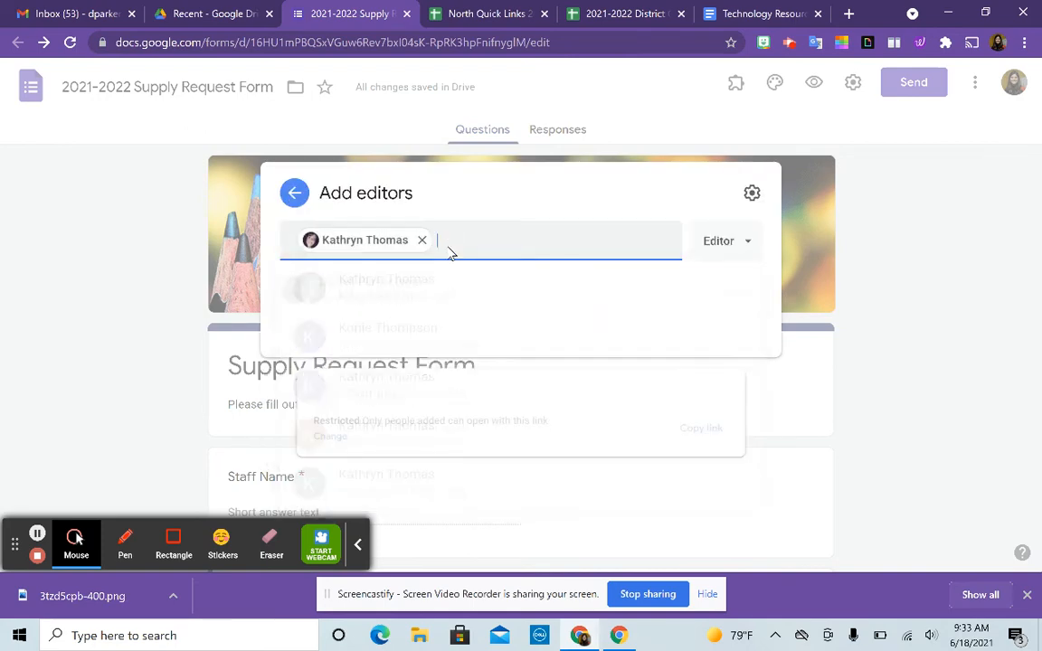
left_click(739, 480)
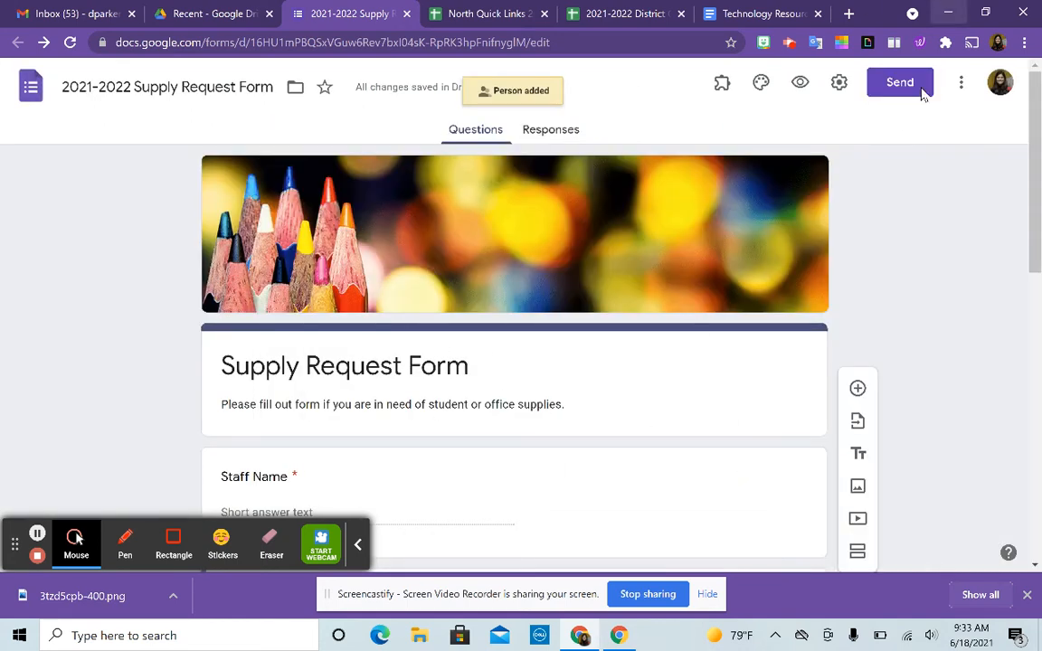
- Preview the form and enter a staff name and 'highlighters' as the supply
left_click(802, 84)
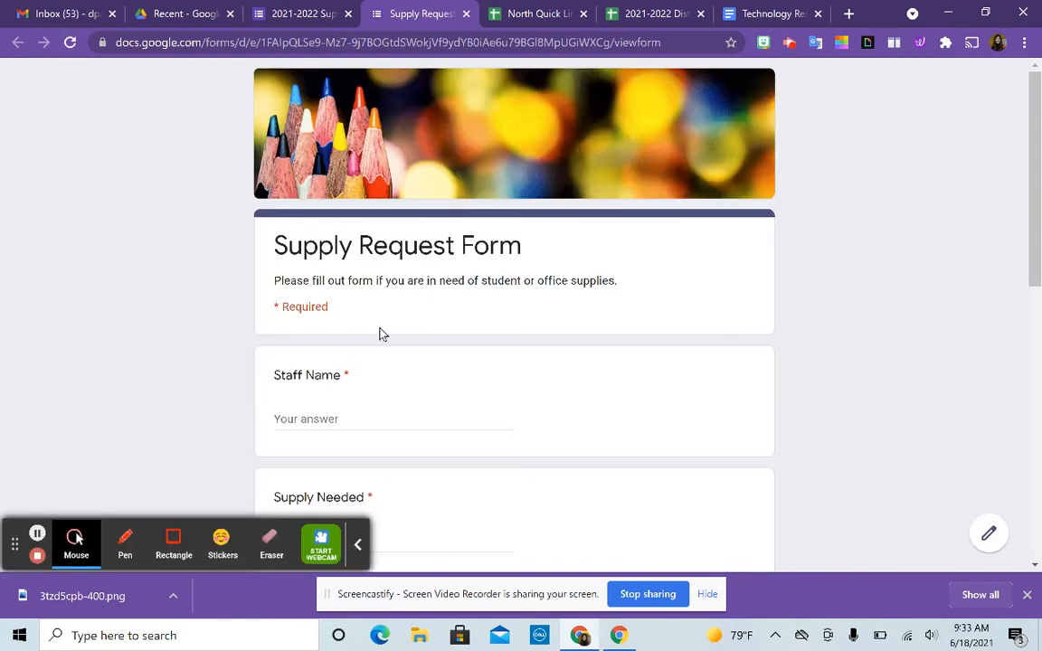
scroll(380, 335, "down", 2)
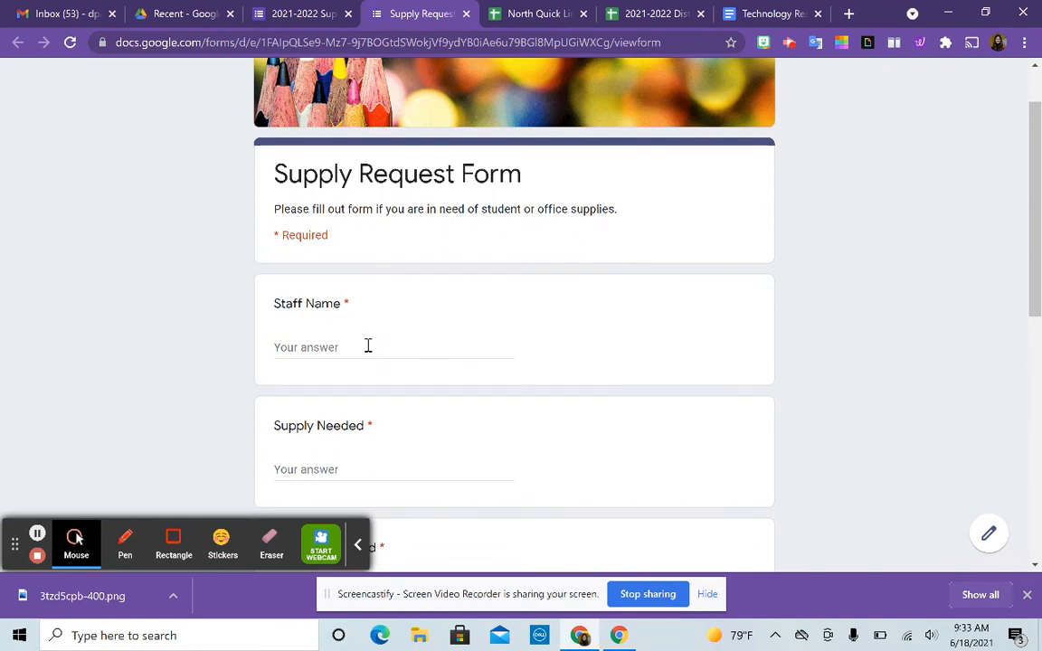
left_click(368, 347)
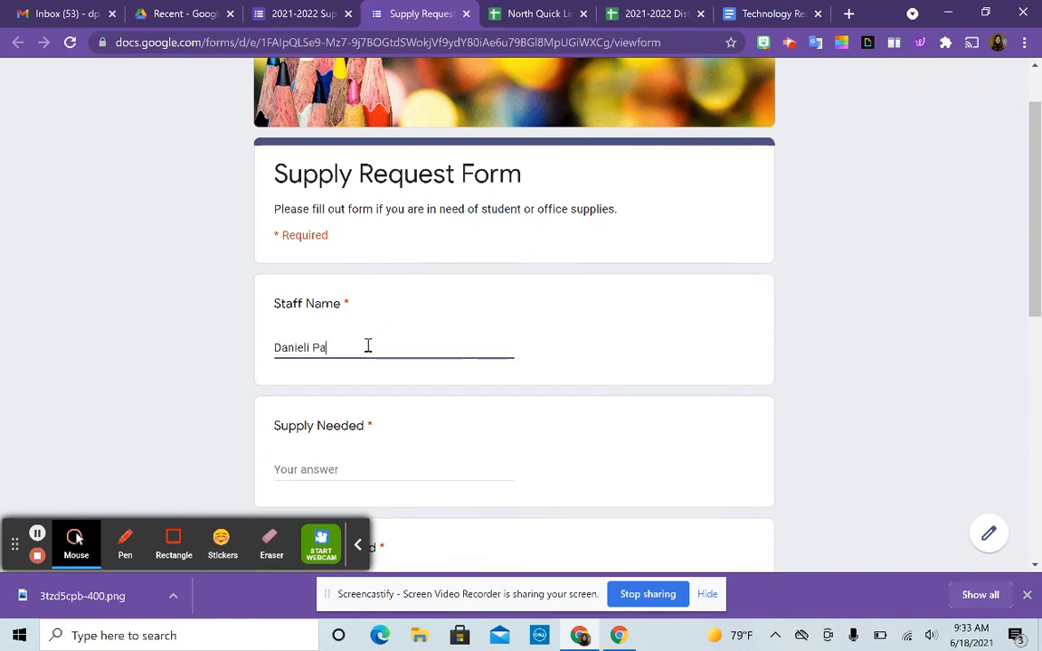
scroll(368, 346, "down", 2)
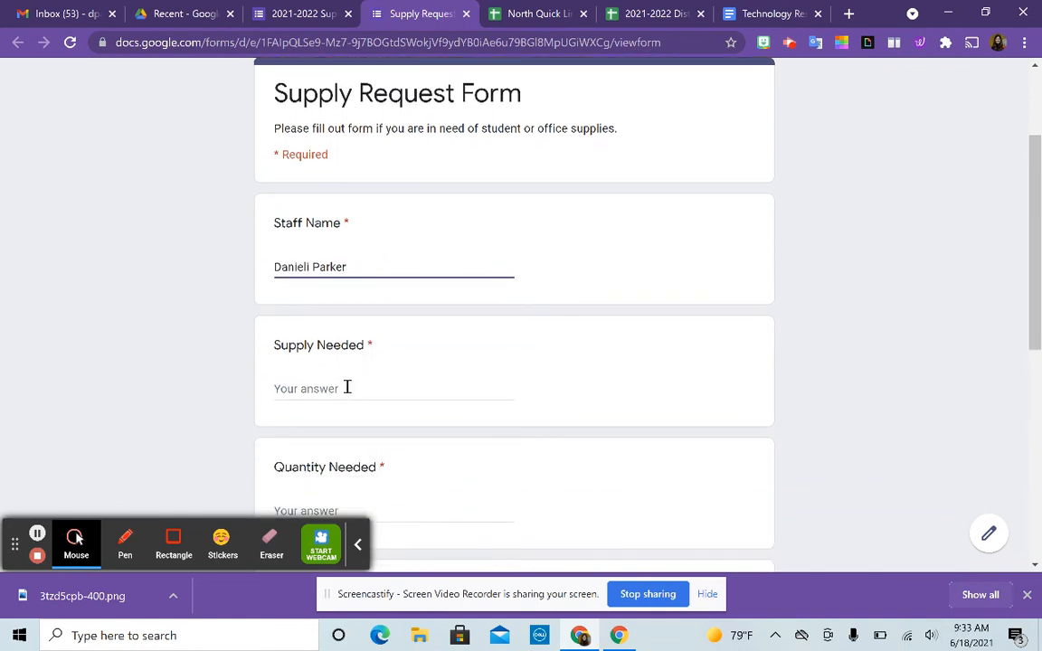
left_click(346, 386)
type("high")
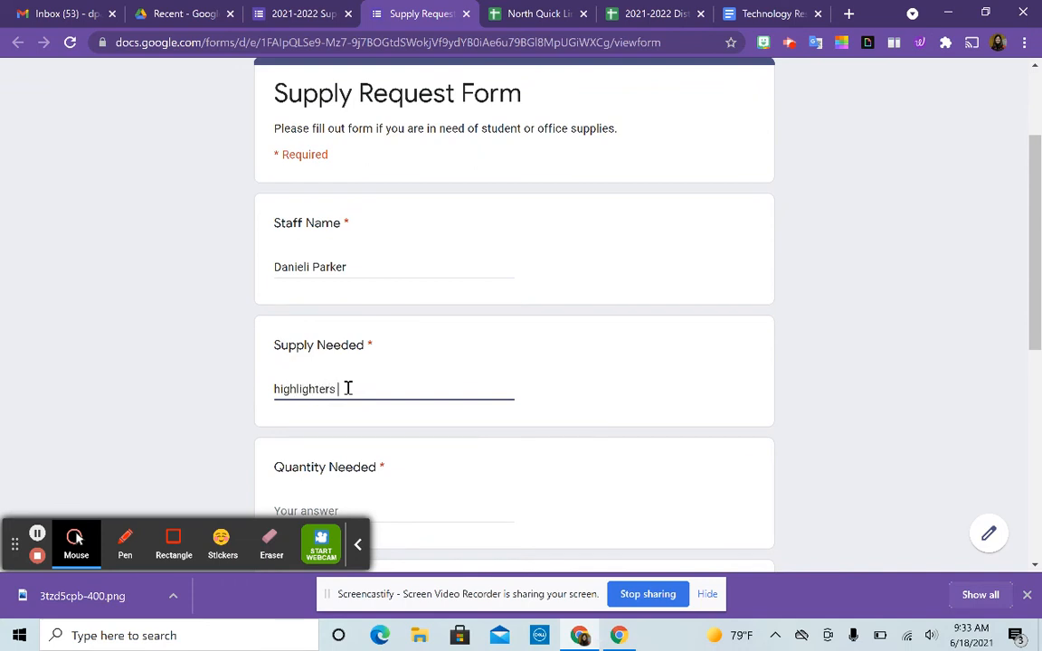
type("lighters")
- Answer quantity 2 and colour 'yellow', then submit the test response
scroll(346, 388, "down", 2)
left_click(330, 349)
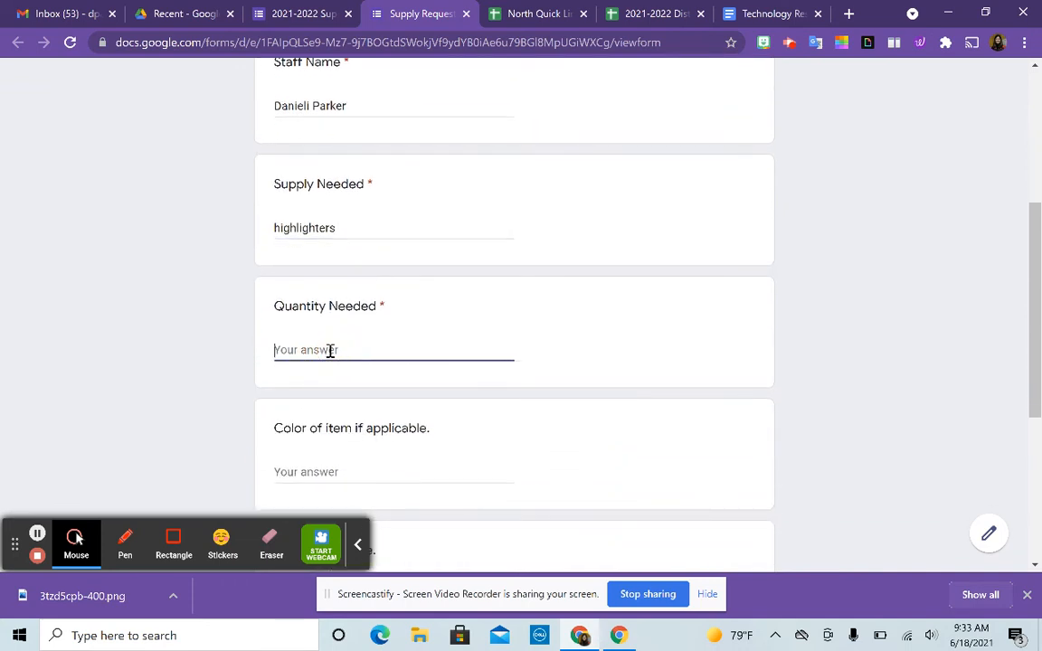
type("2")
scroll(330, 351, "down", 2)
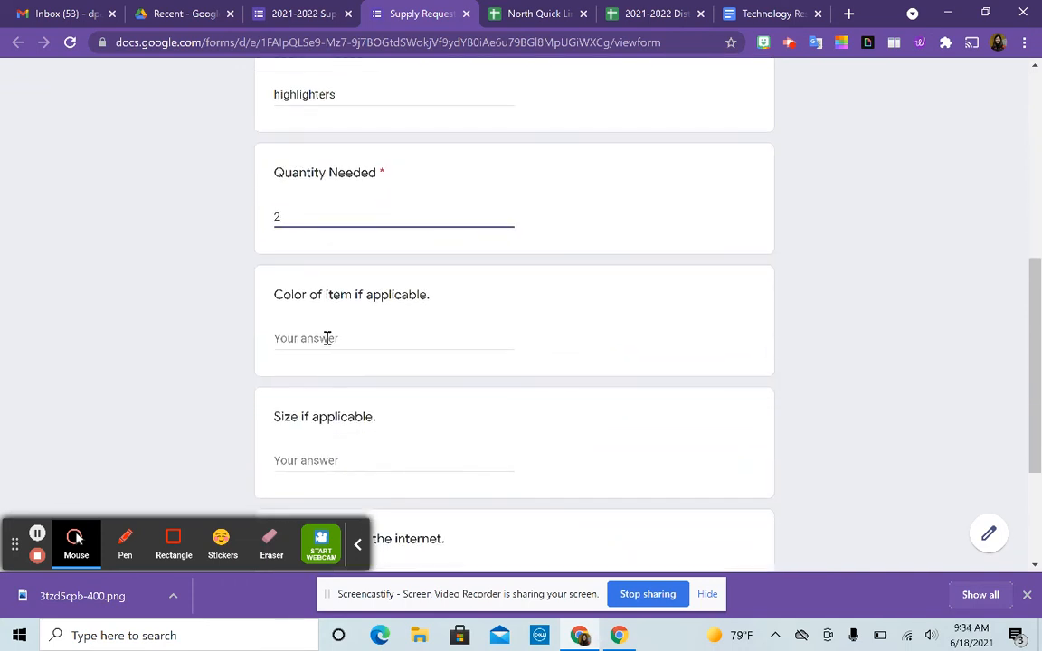
left_click(327, 338)
type("yellow")
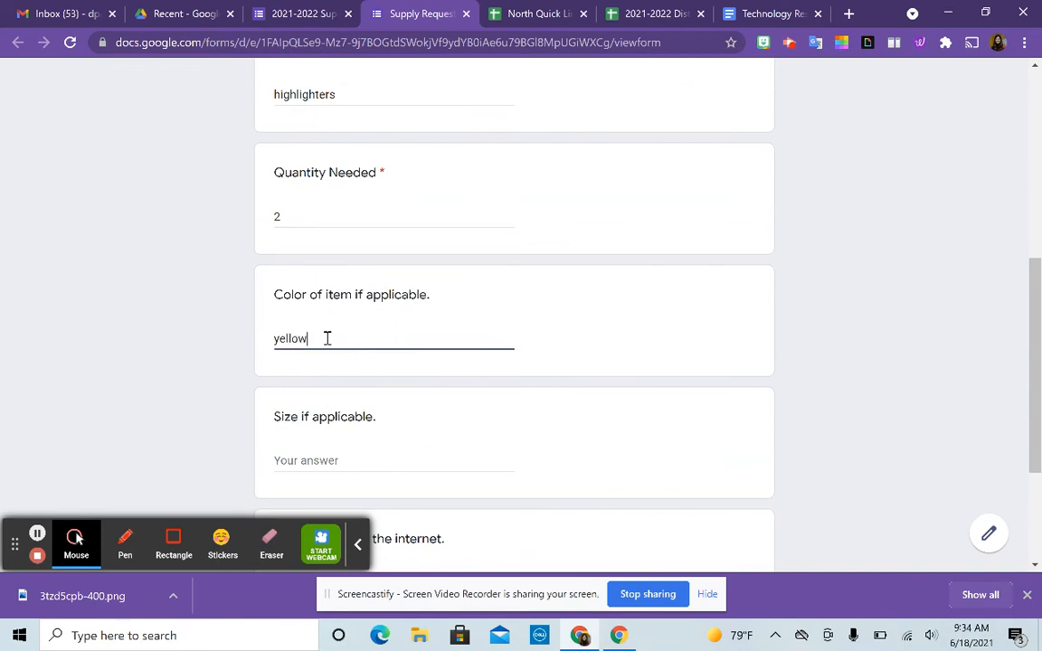
scroll(356, 422, "down", 2)
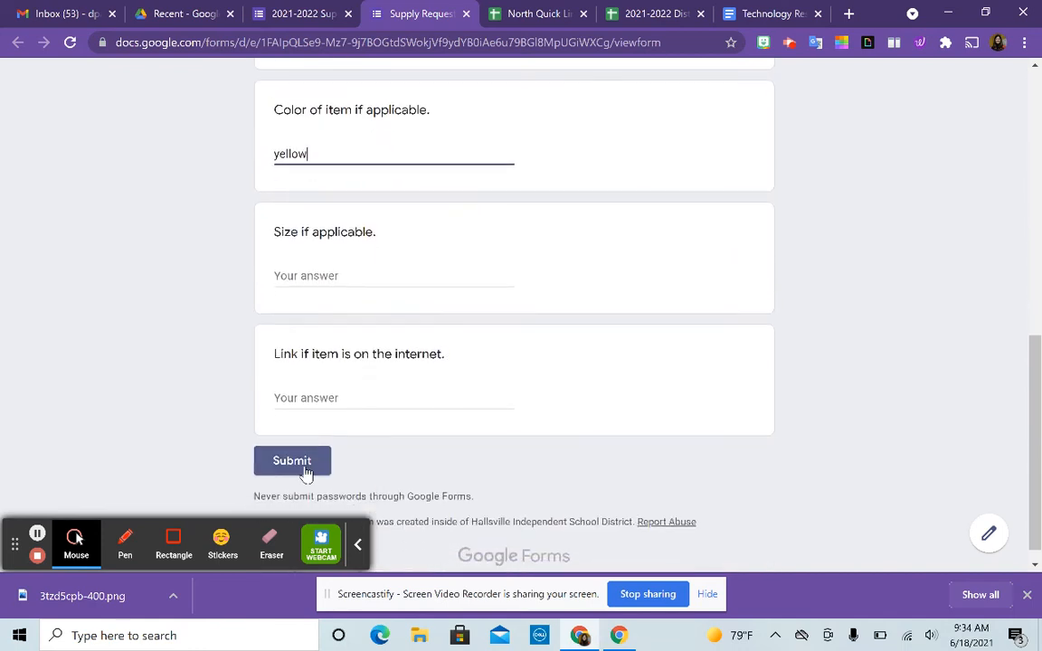
left_click(304, 464)
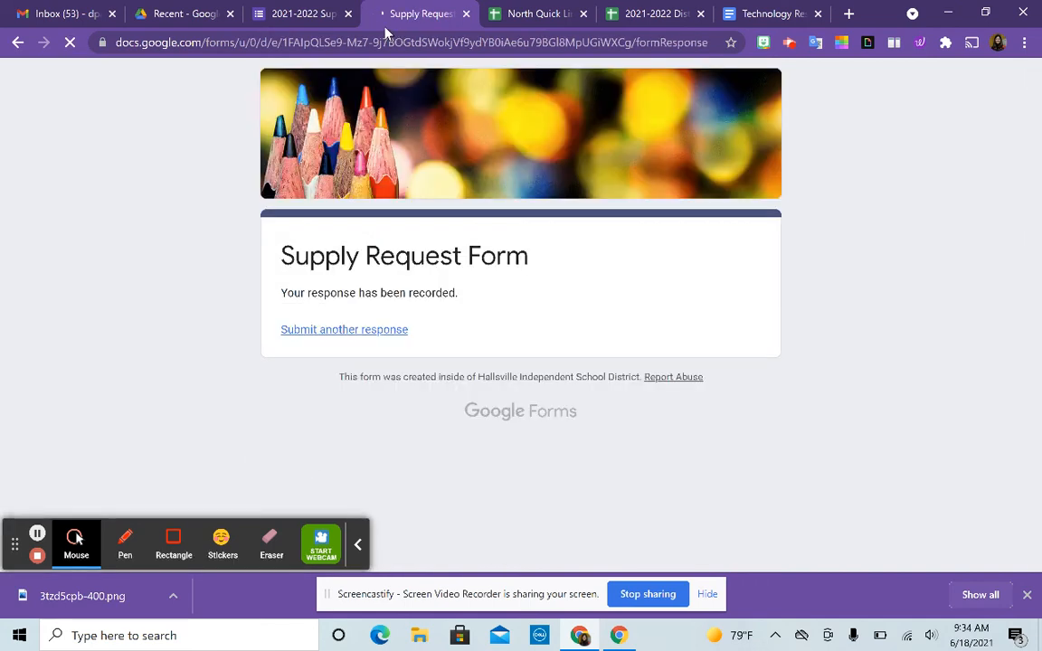
left_click(299, 15)
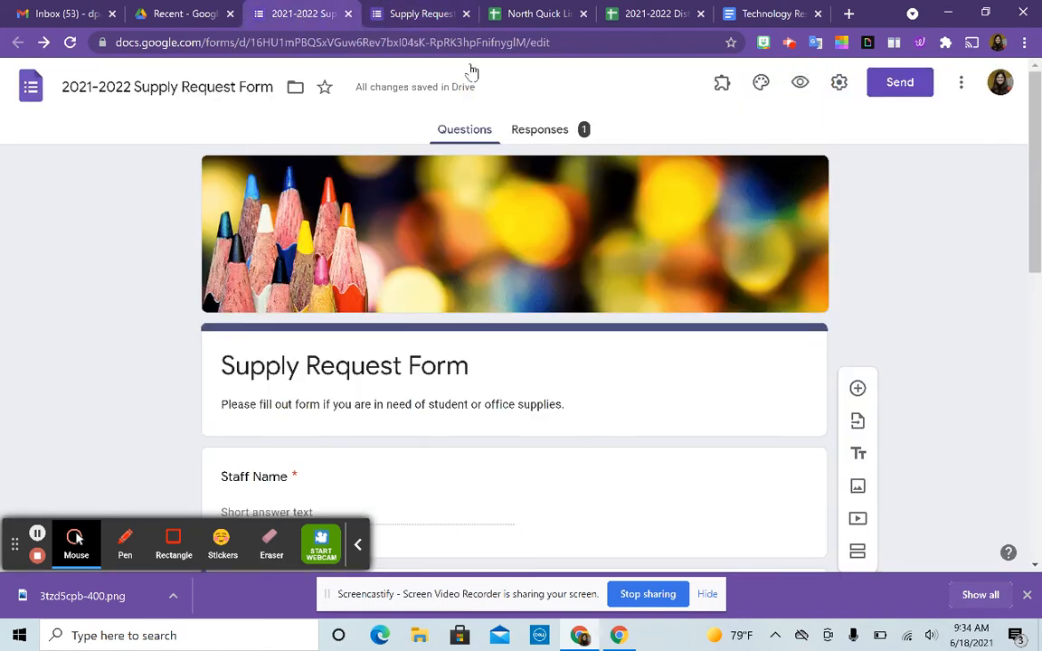
left_click(543, 133)
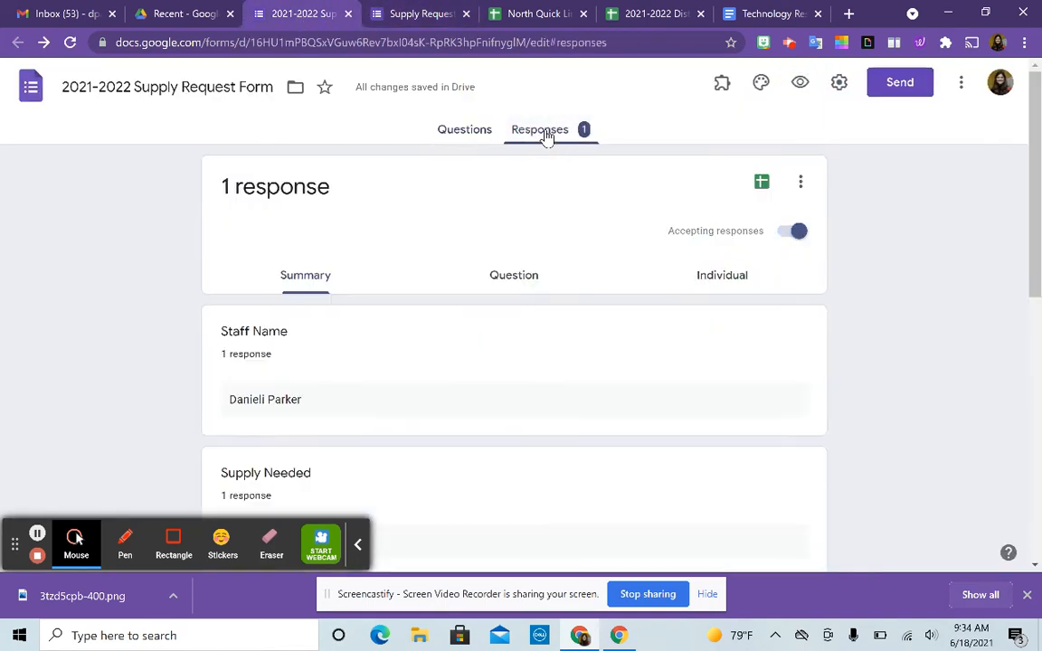
scroll(420, 378, "down", 5)
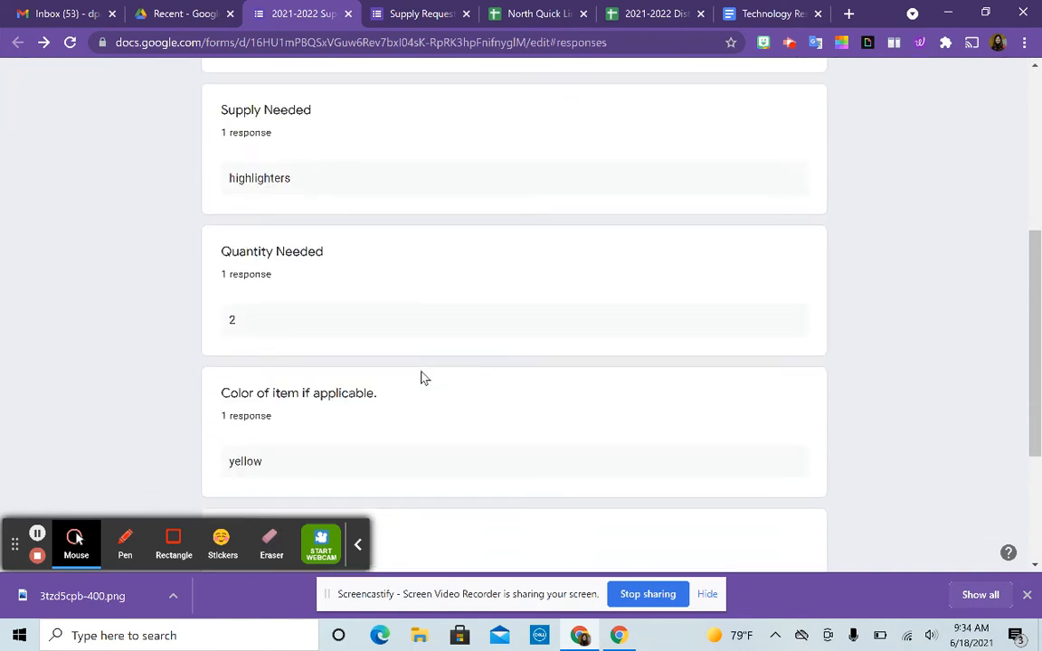
scroll(421, 378, "down", 2)
scroll(421, 378, "up", 5)
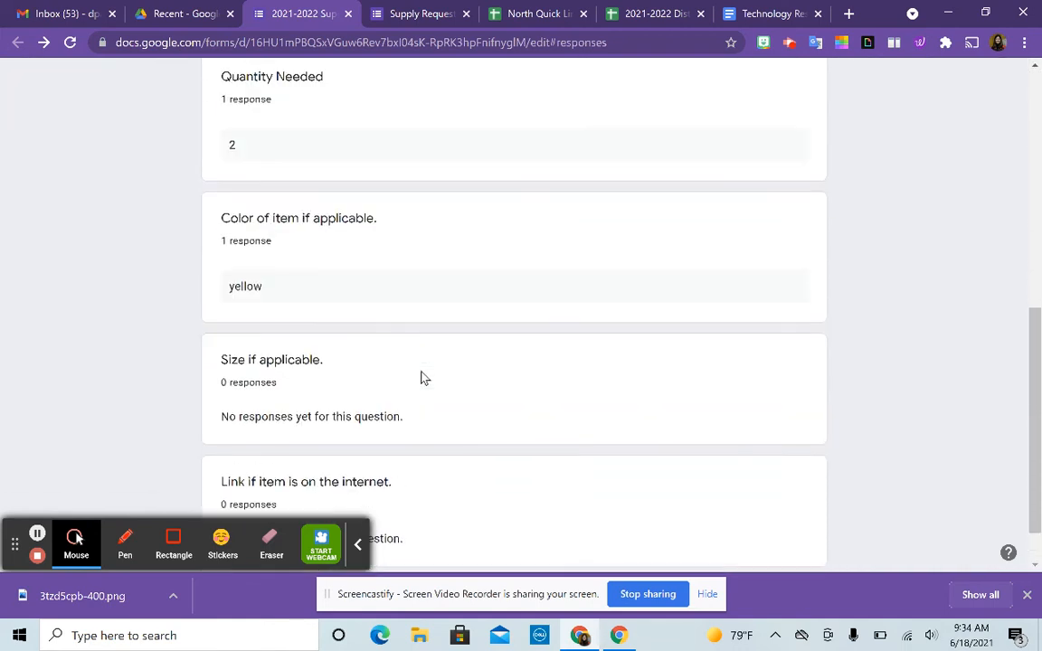
scroll(421, 378, "up", 2)
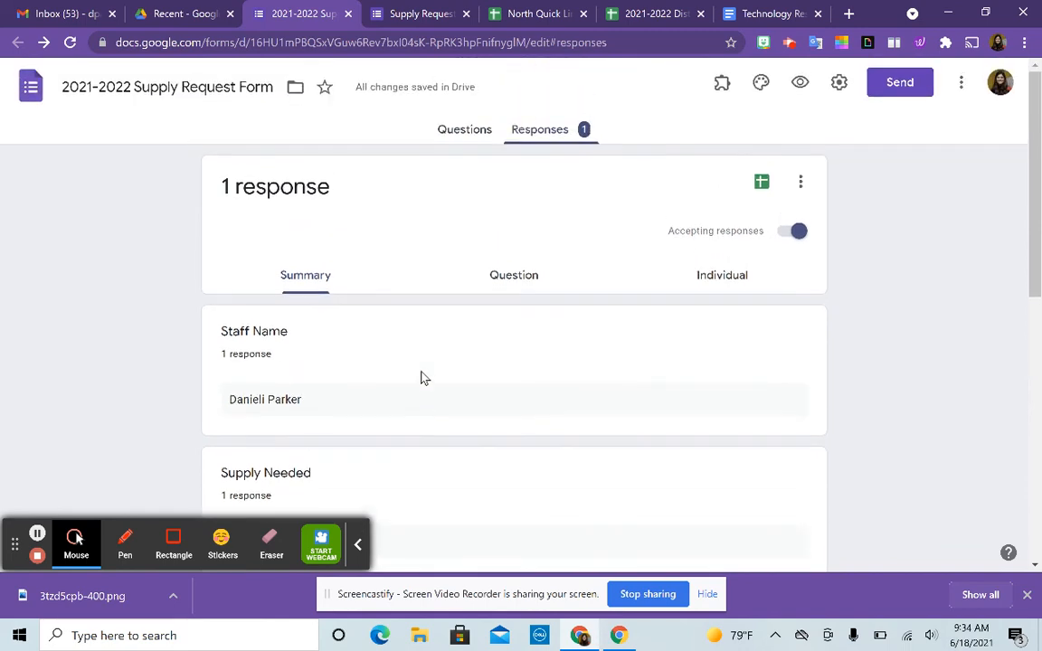
- Create a new linked spreadsheet, '2021-2022 Supply Request Form (Responses)', from the Responses tab
left_click(762, 183)
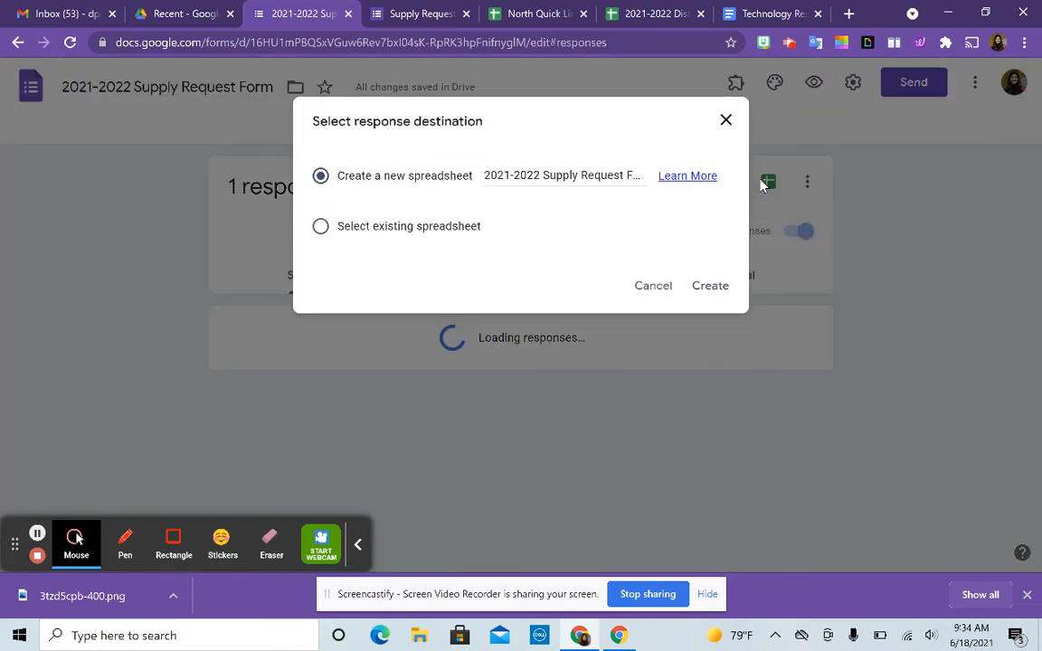
left_click(711, 286)
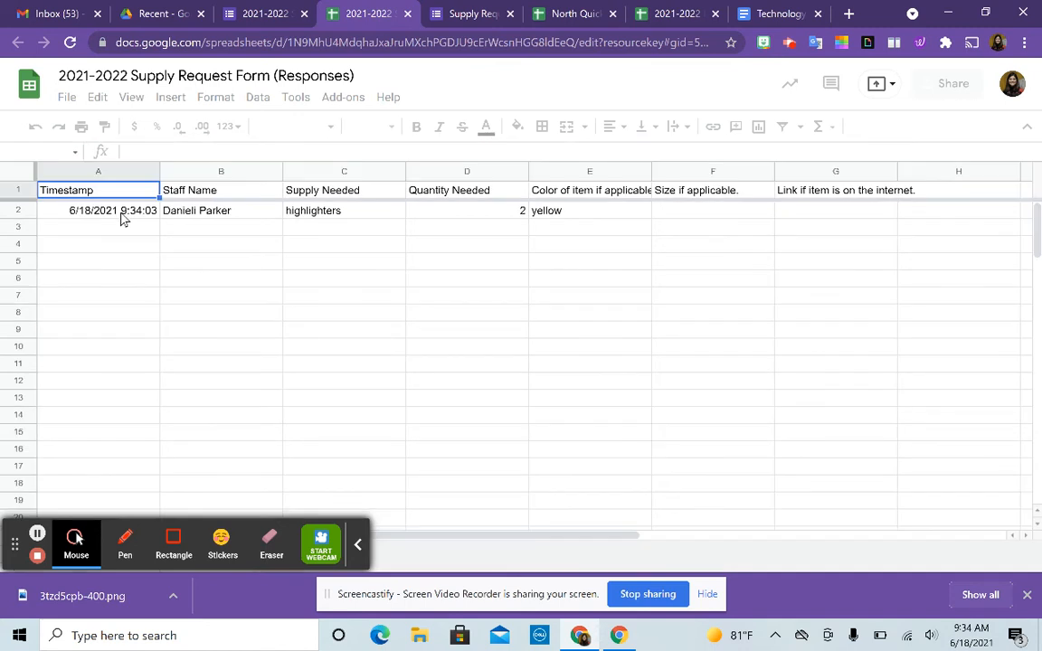
- Fill cells A2:G2 with yellow to highlight the test response row
left_click_drag(144, 211, 785, 216)
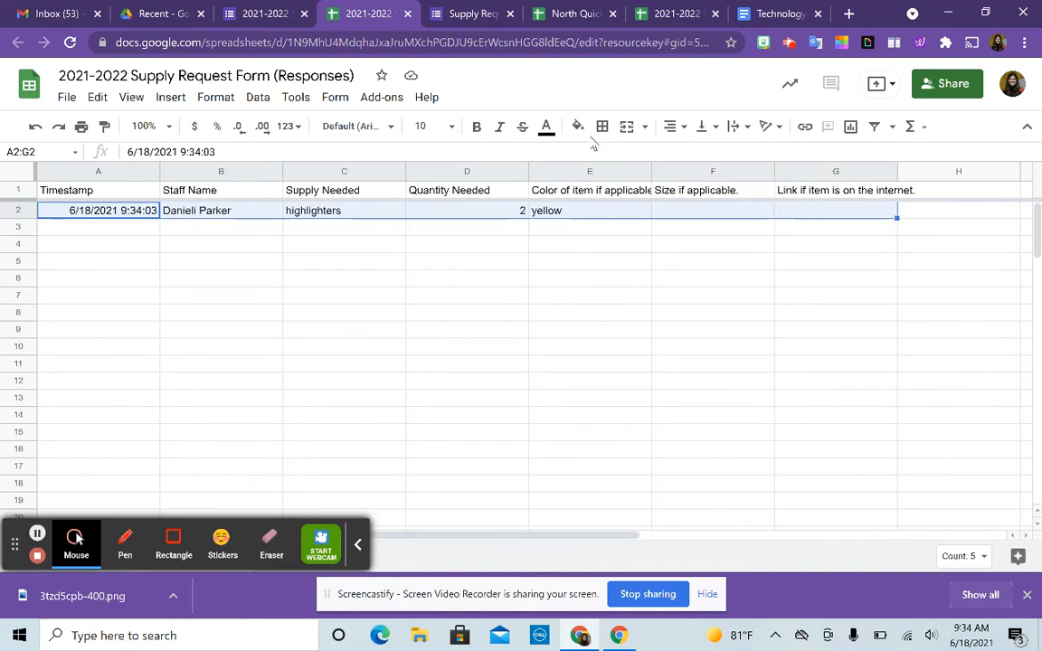
left_click(578, 127)
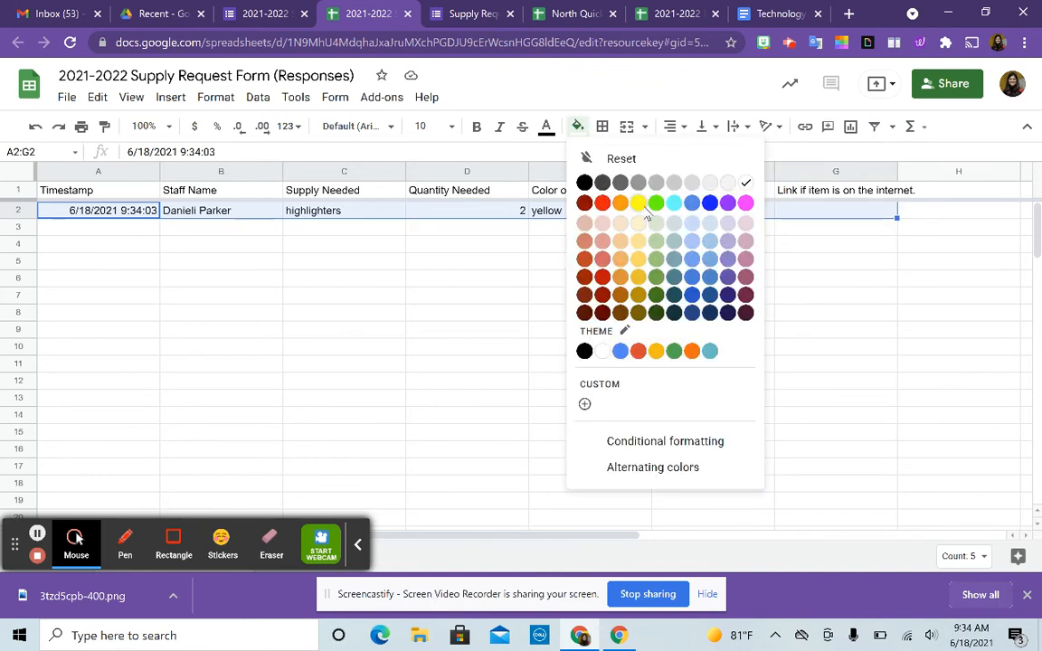
left_click(646, 211)
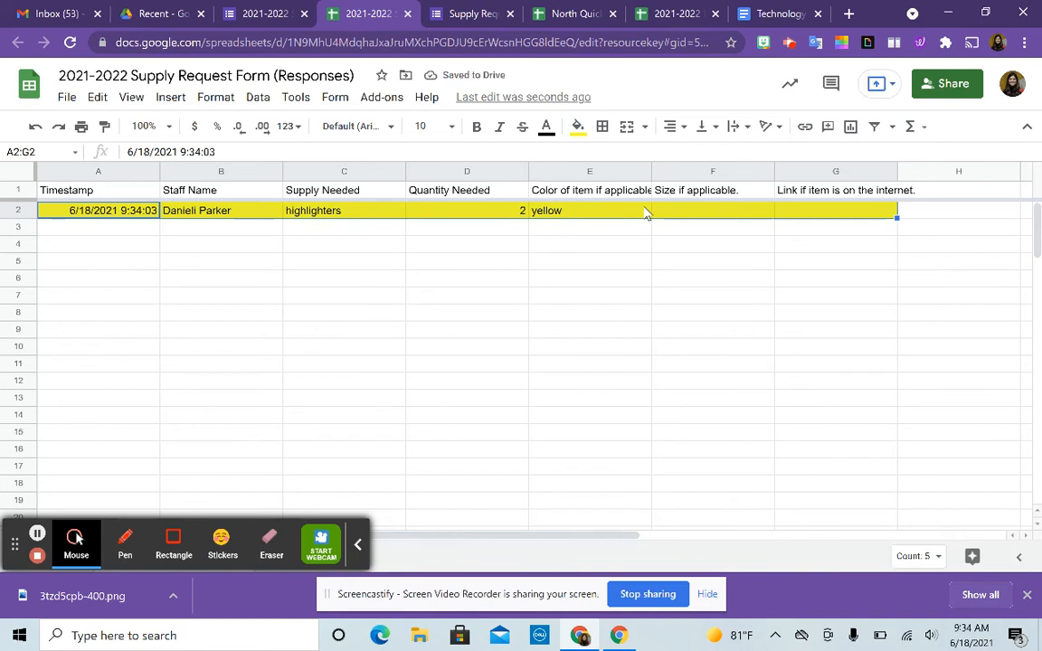
left_click(643, 232)
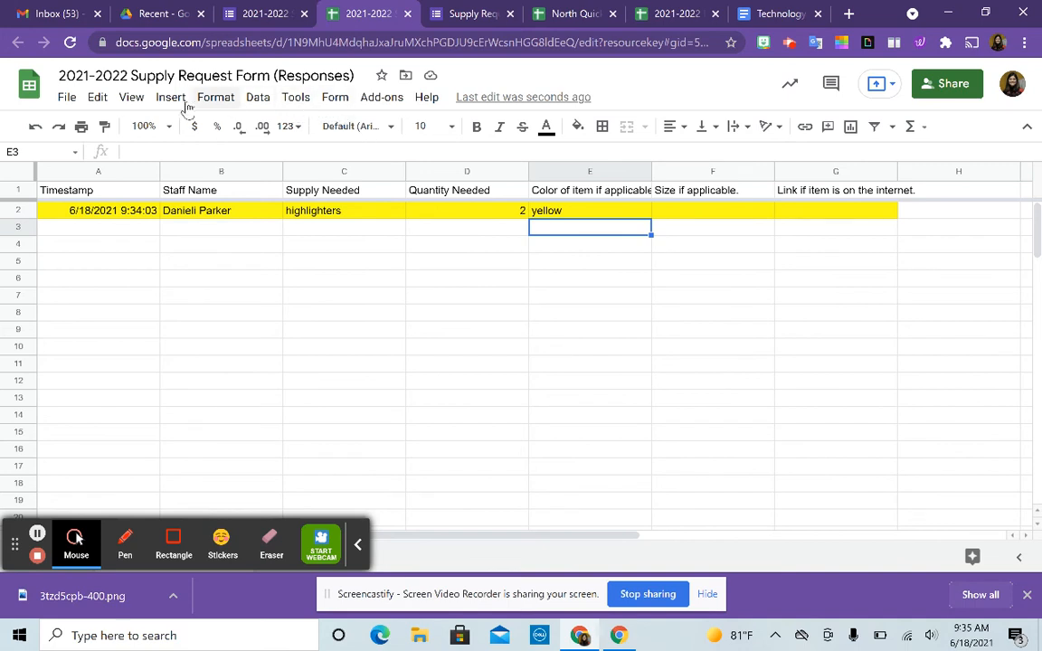
- Look through the File, View, Insert, Format and Data menus, ending on Tools
left_click(68, 99)
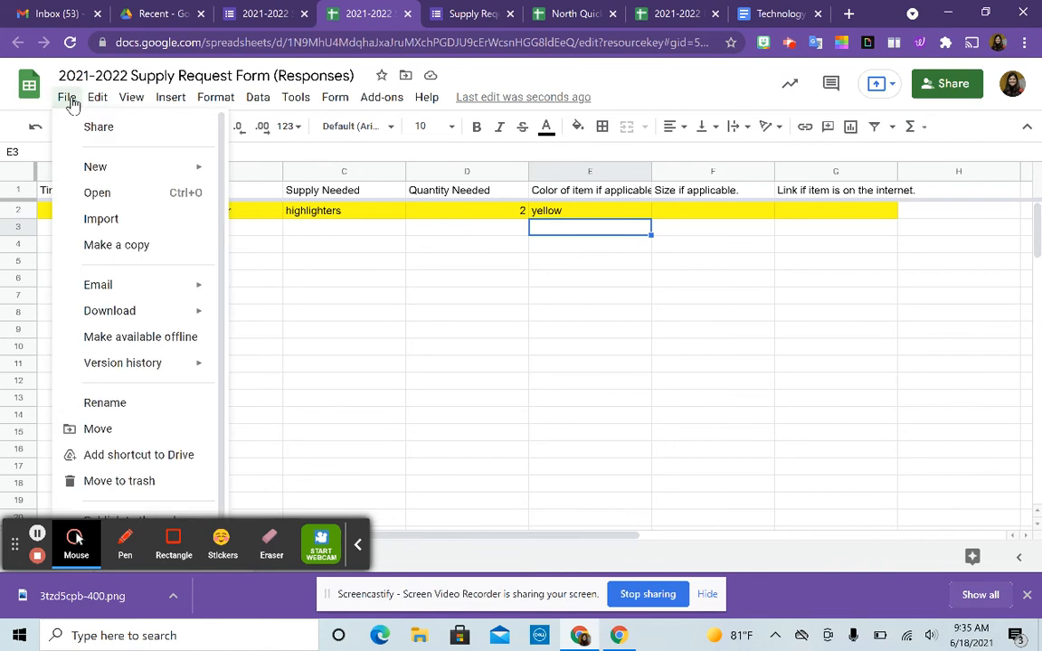
mouse_move(111, 102)
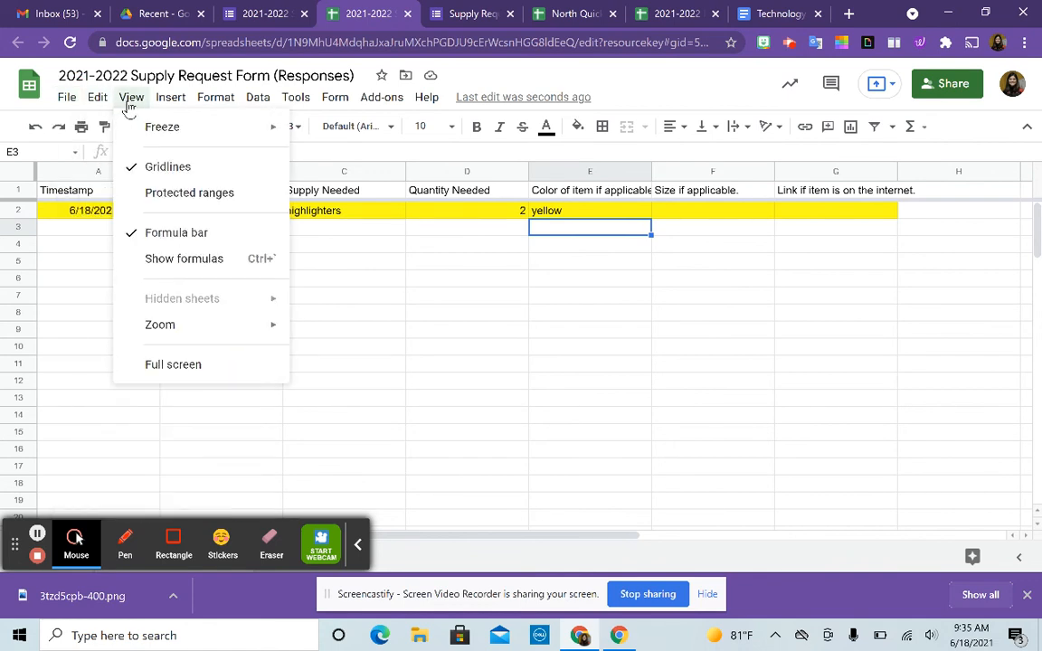
mouse_move(174, 106)
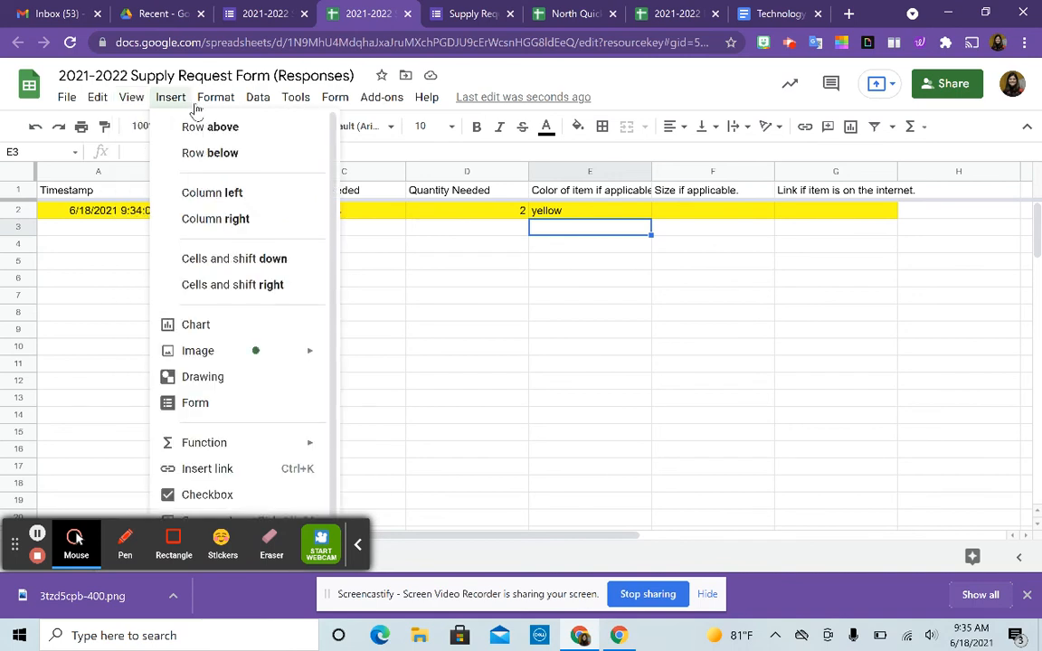
mouse_move(222, 105)
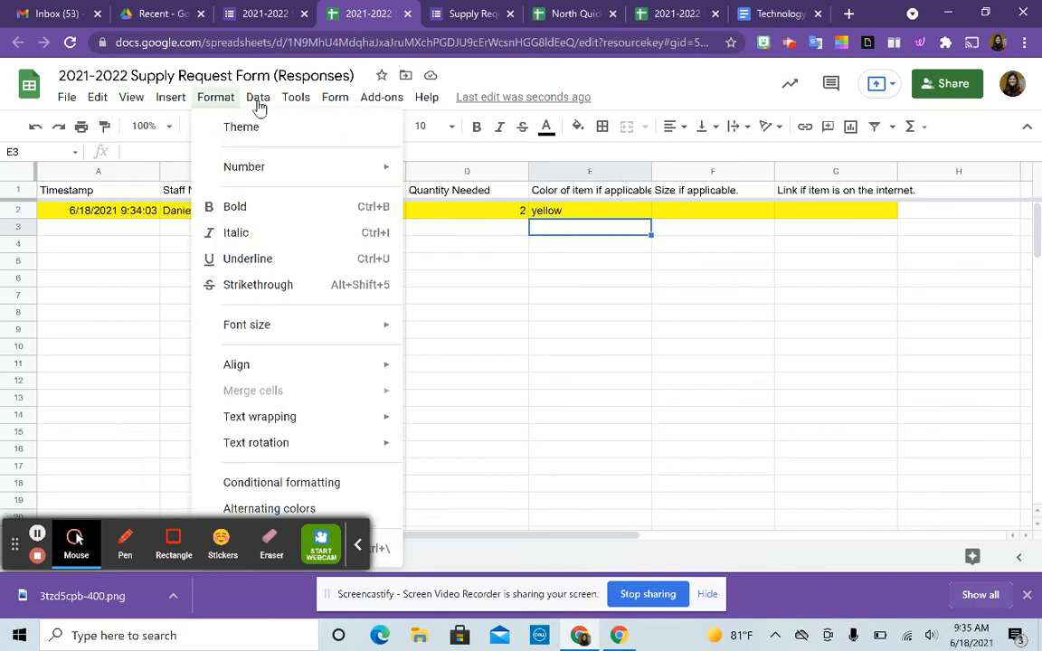
mouse_move(258, 105)
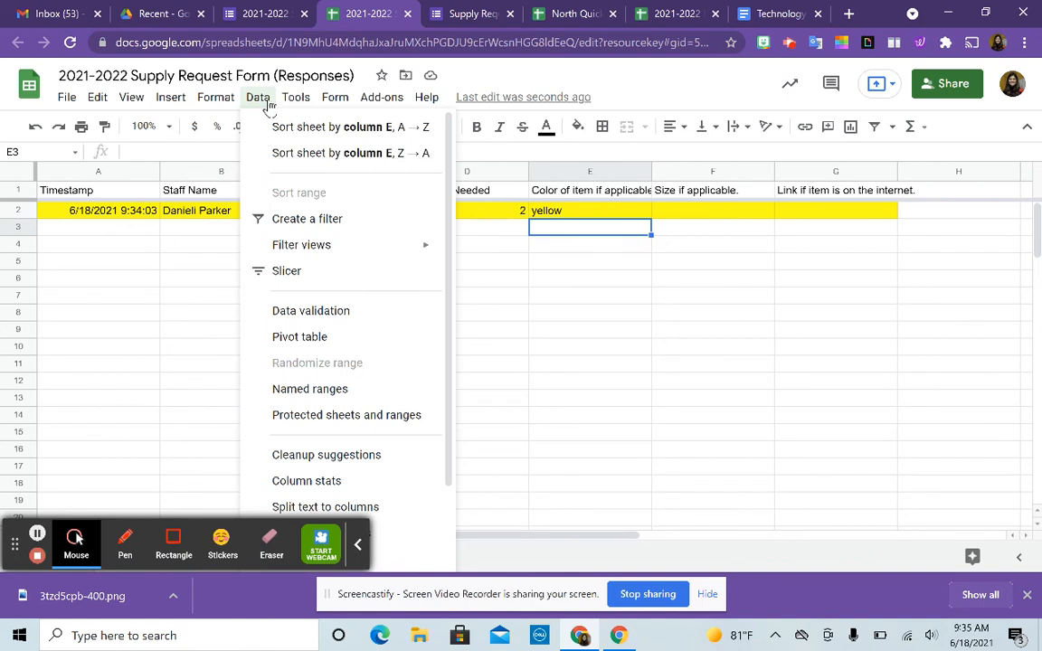
mouse_move(302, 106)
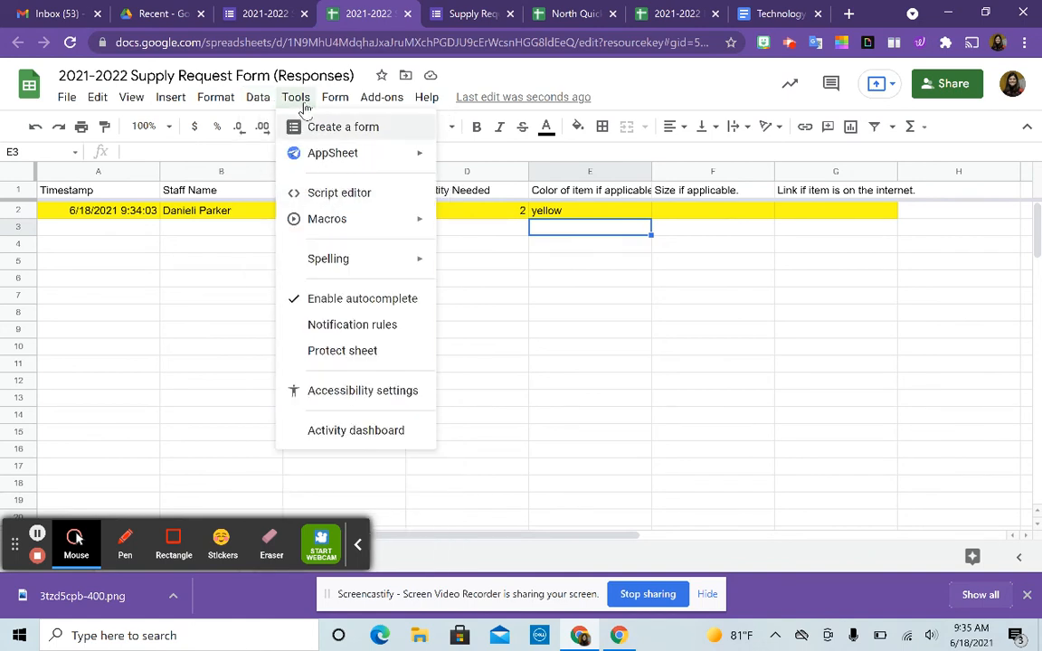
- Open Notification rules, back out and close it, then reopen the new rule form
left_click(343, 333)
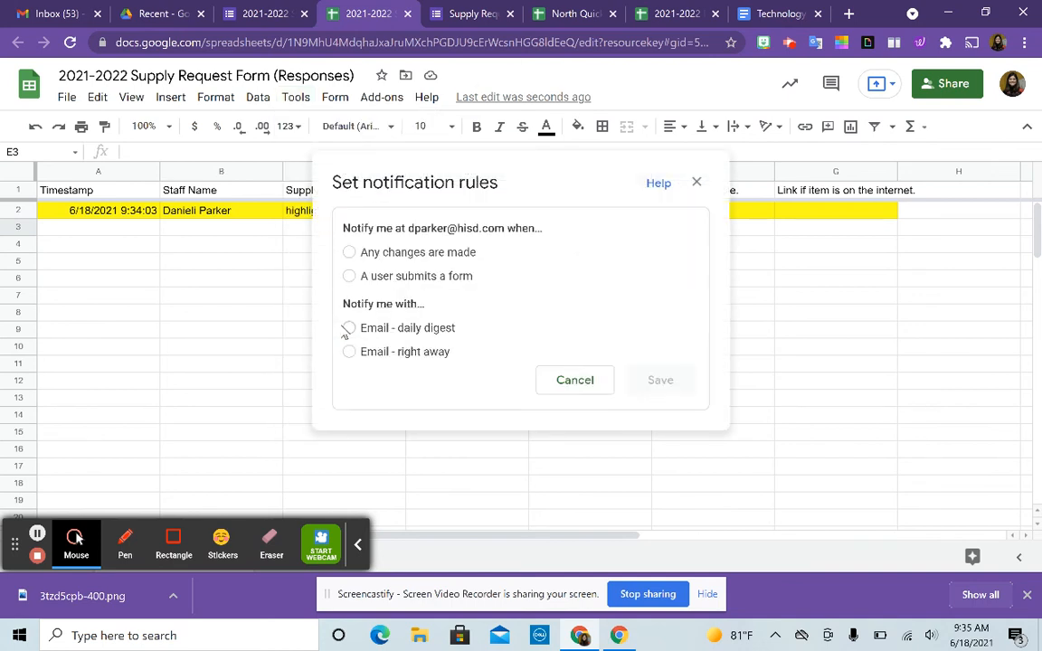
left_click(576, 381)
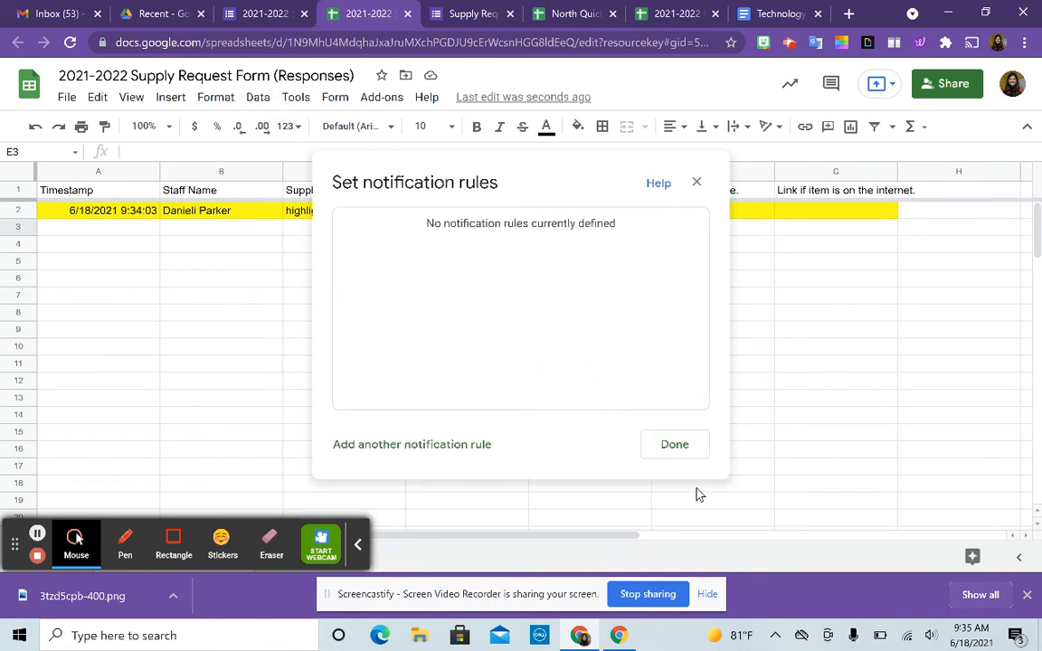
left_click(669, 444)
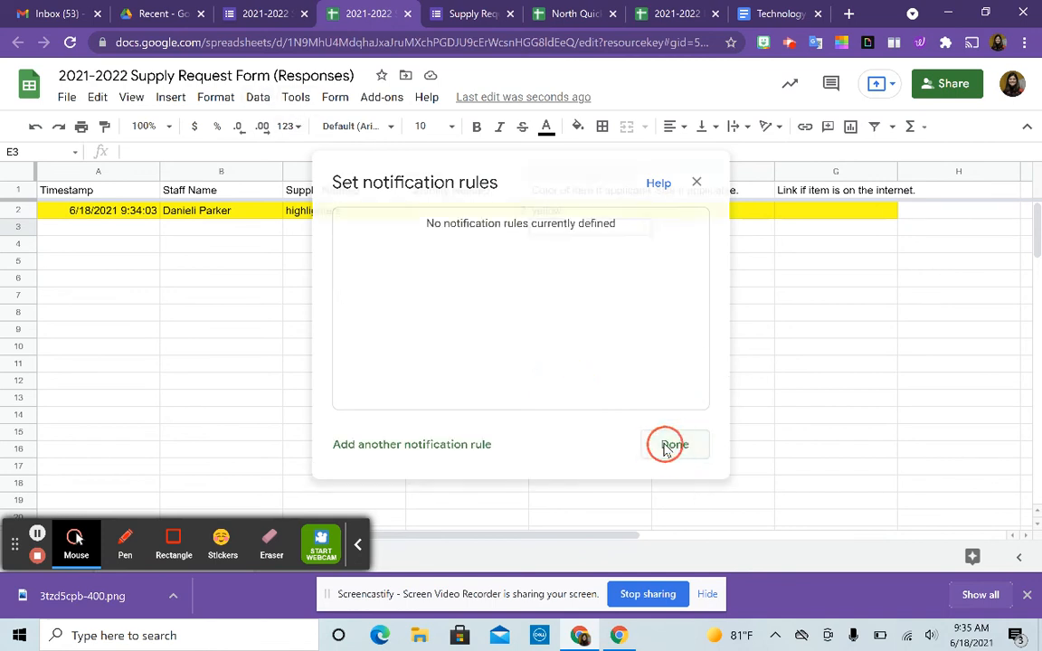
left_click(296, 98)
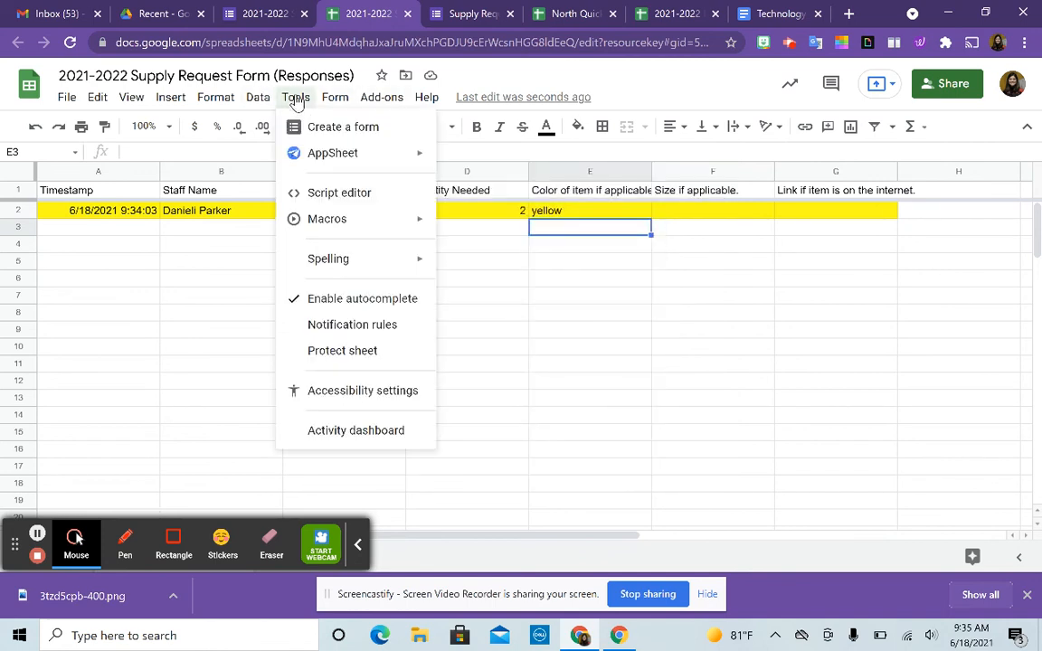
left_click(331, 326)
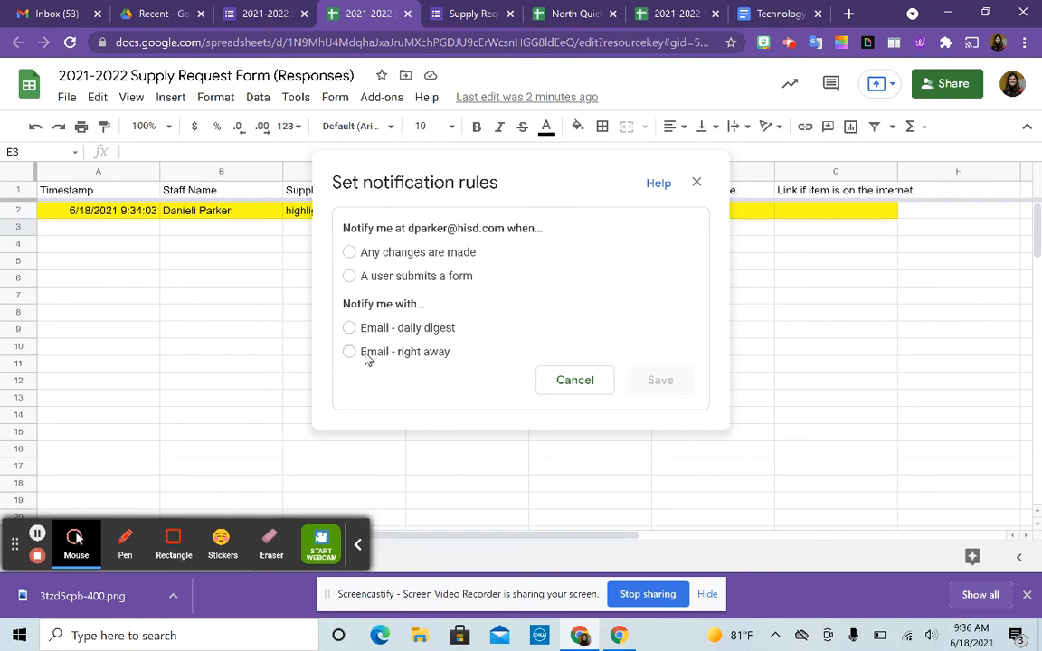
- Save a rule notifying on 'Any changes are made' via 'Email - daily digest'
left_click(352, 254)
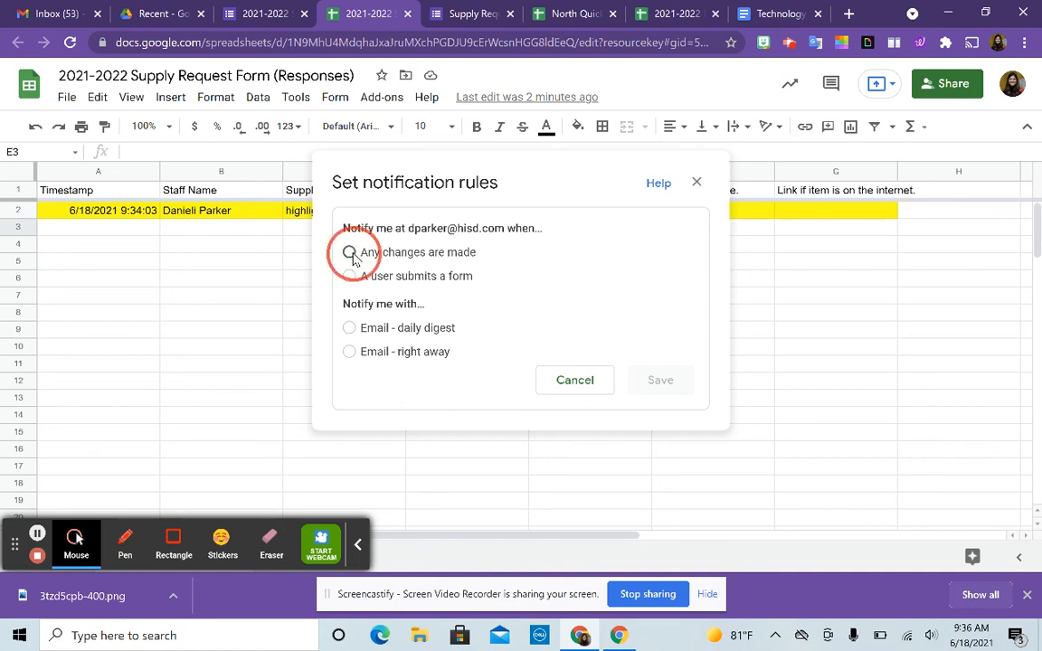
left_click(348, 327)
left_click(668, 377)
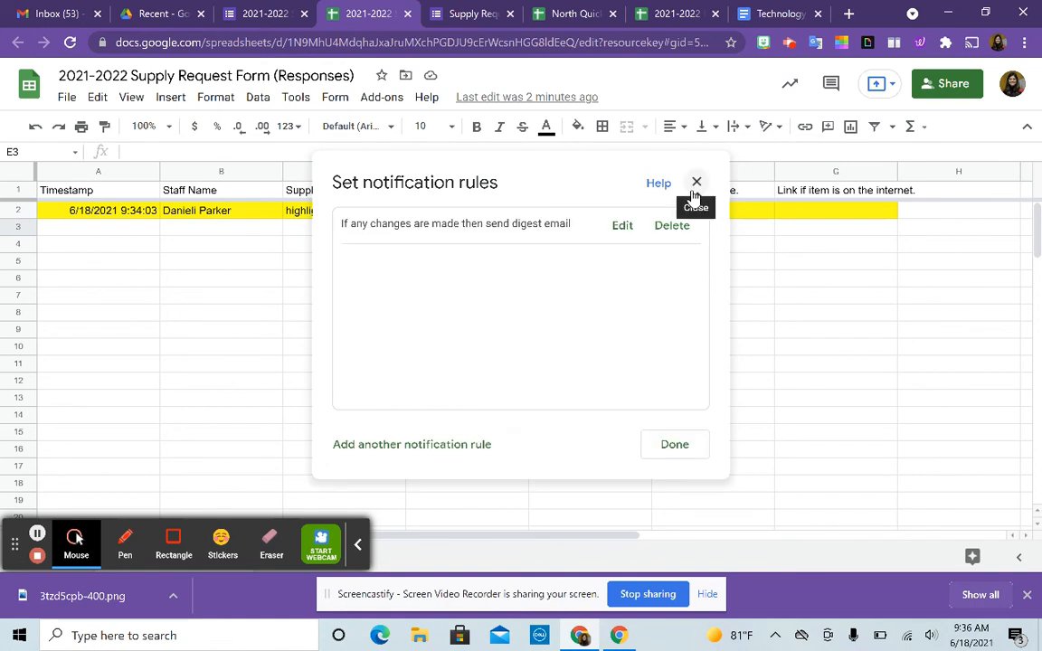
left_click(674, 443)
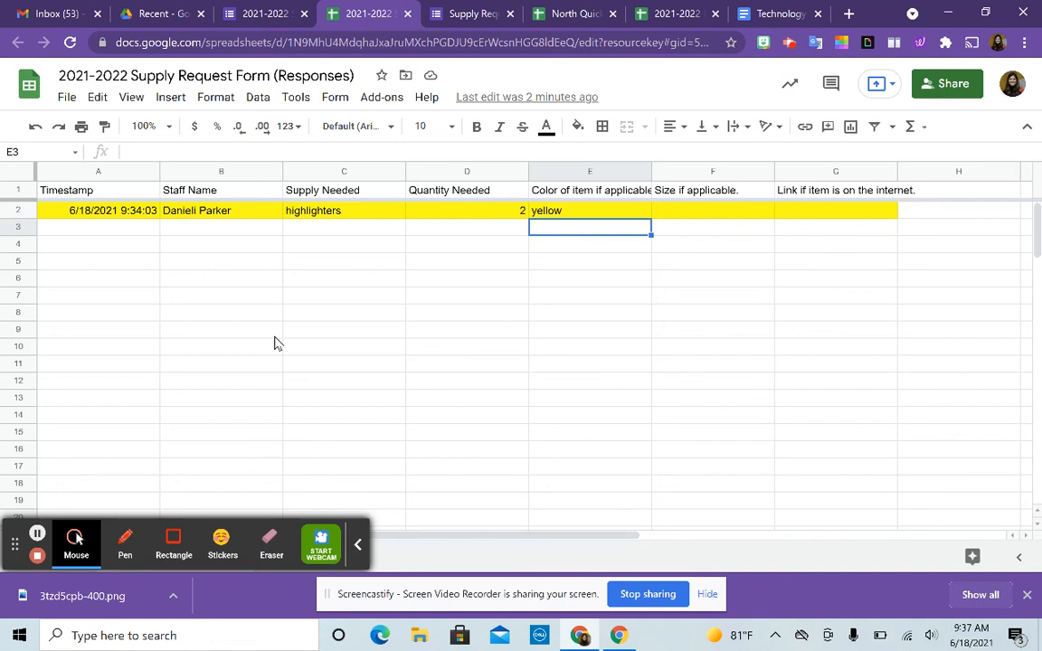
- Reopen Notification rules from Tools and edit the saved rule to review its settings
left_click(296, 98)
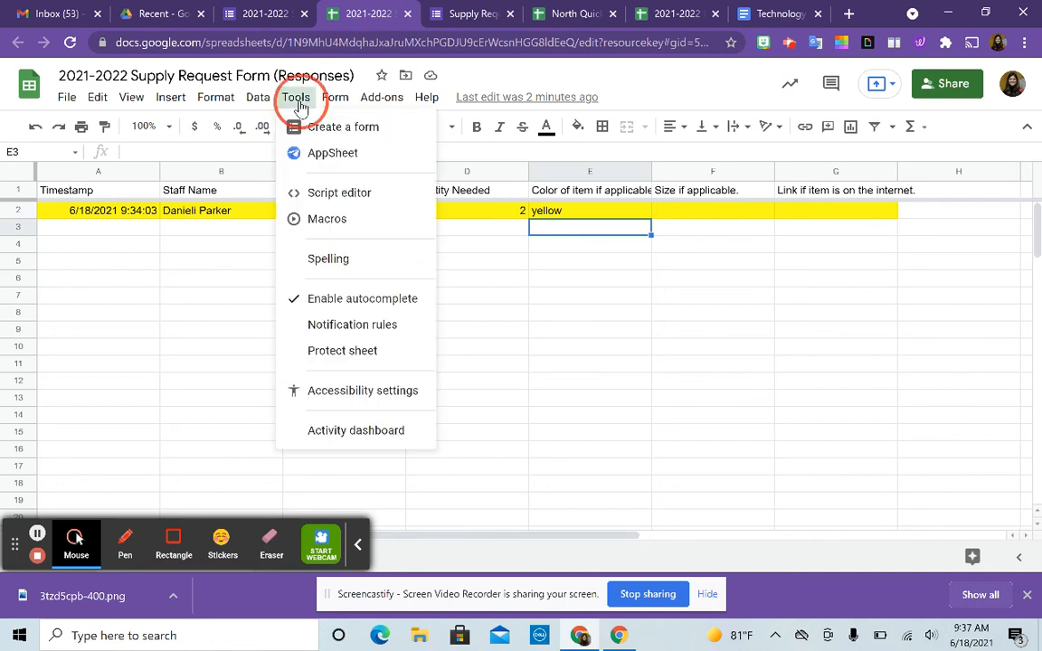
left_click(328, 326)
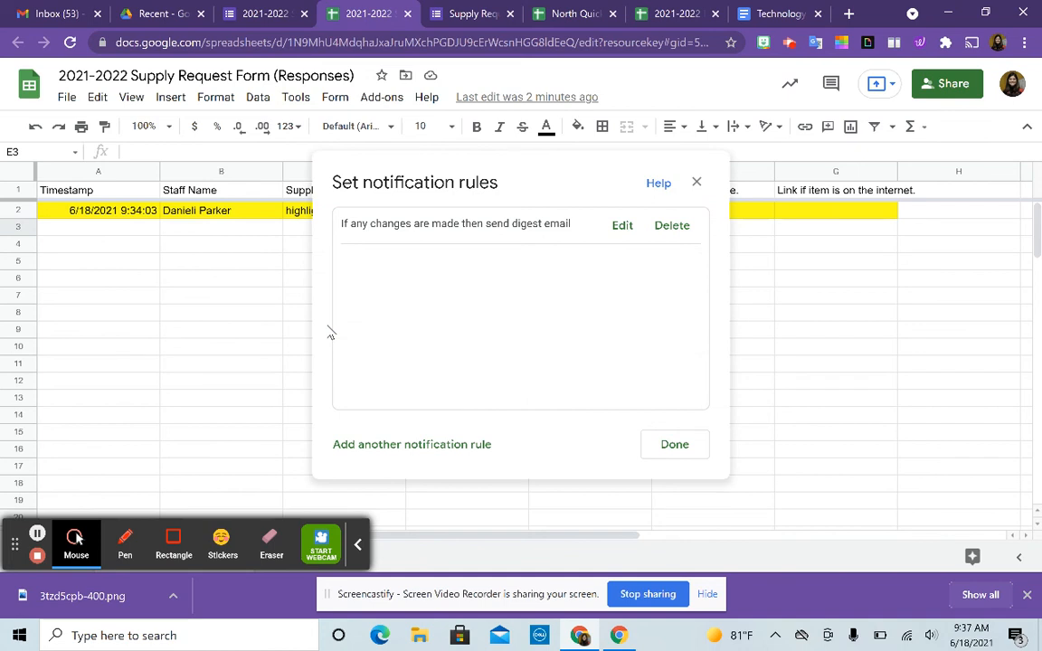
left_click(622, 226)
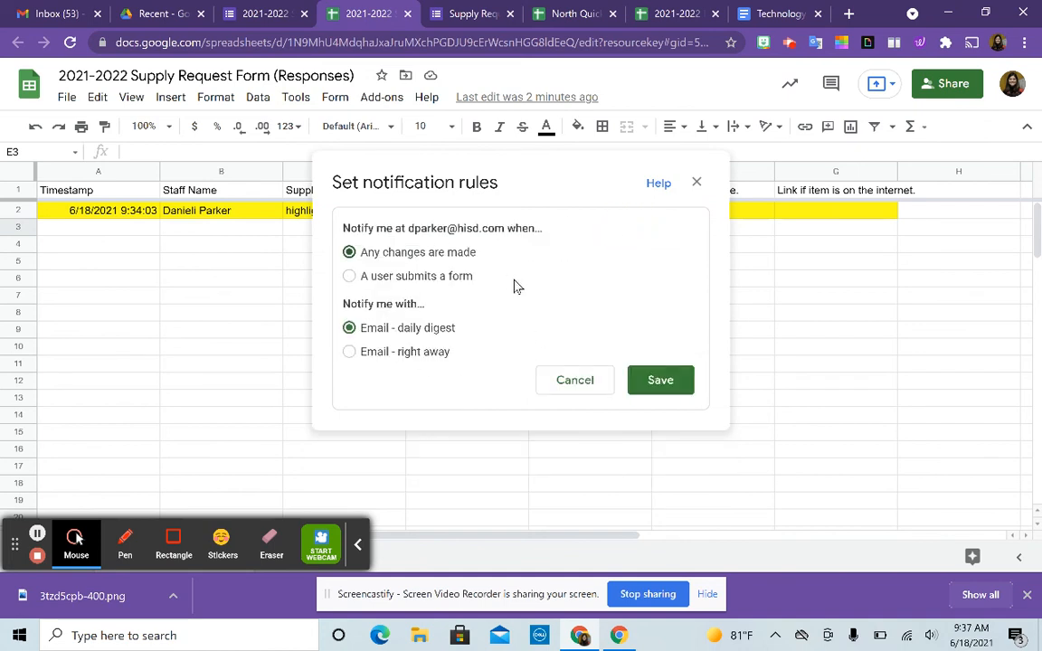